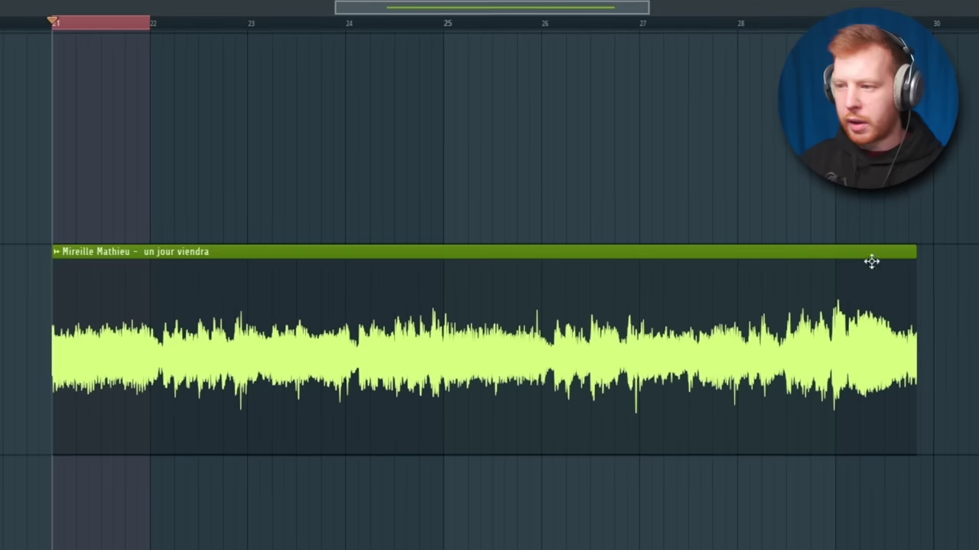
Play the chopped Mireille Mathieu sample and set a four-bar loop region over its first four clips
{"action": "key", "text": "space"}
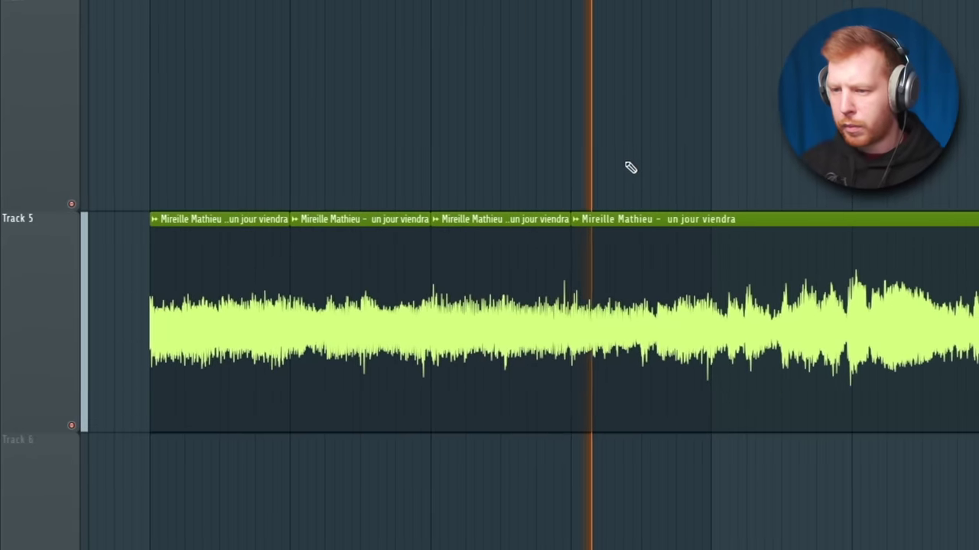
{"action": "key", "text": "space"}
{"action": "left_click_drag", "start_coordinate": [704, 2], "coordinate": [181, 59]}
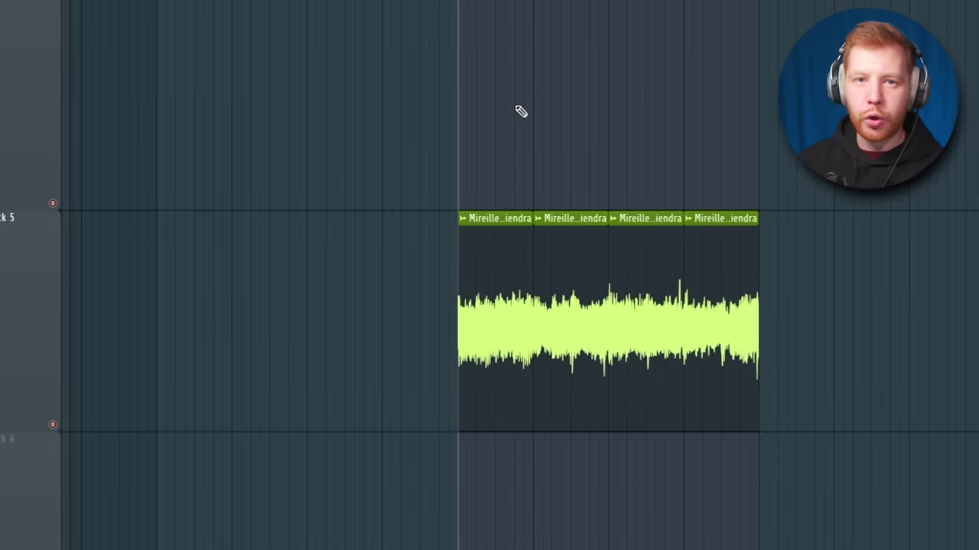
Place two consecutive Tekky Drum Break clips above the four chopped sample clips and play them together
{"action": "left_click", "coordinate": [470, 103]}
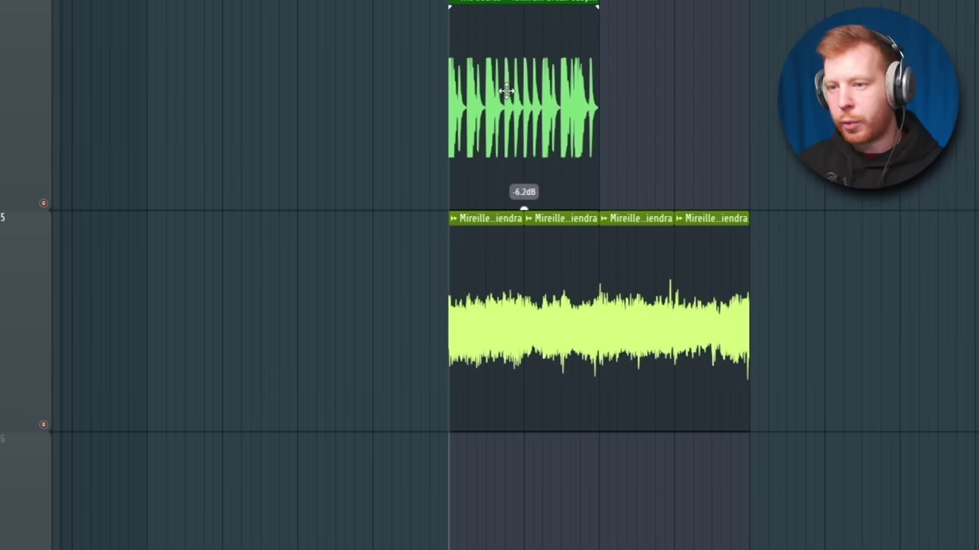
{"action": "key", "text": "space"}
{"action": "left_click", "coordinate": [597, 92]}
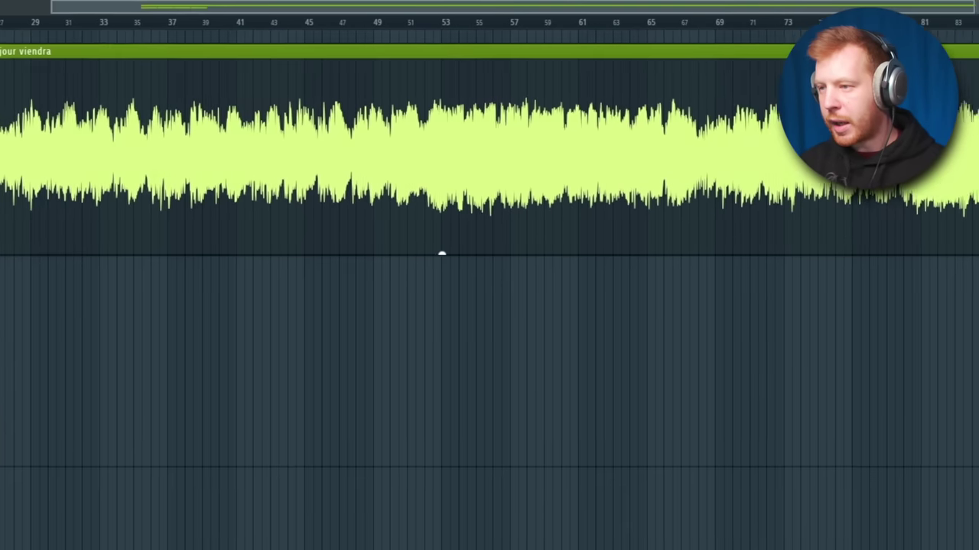
Find another section further along the full Mireille Mathieu sample and make its clip unique
{"action": "scroll", "coordinate": [622, 201], "scroll_direction": "down", "scroll_amount": 3}
{"action": "left_click_drag", "start_coordinate": [802, 145], "coordinate": [976, 146]}
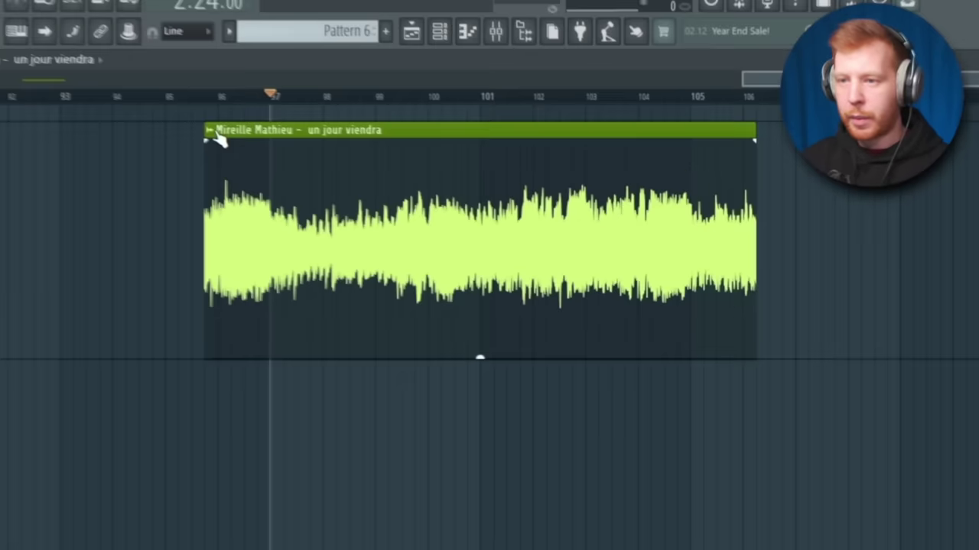
{"action": "left_click", "coordinate": [212, 131]}
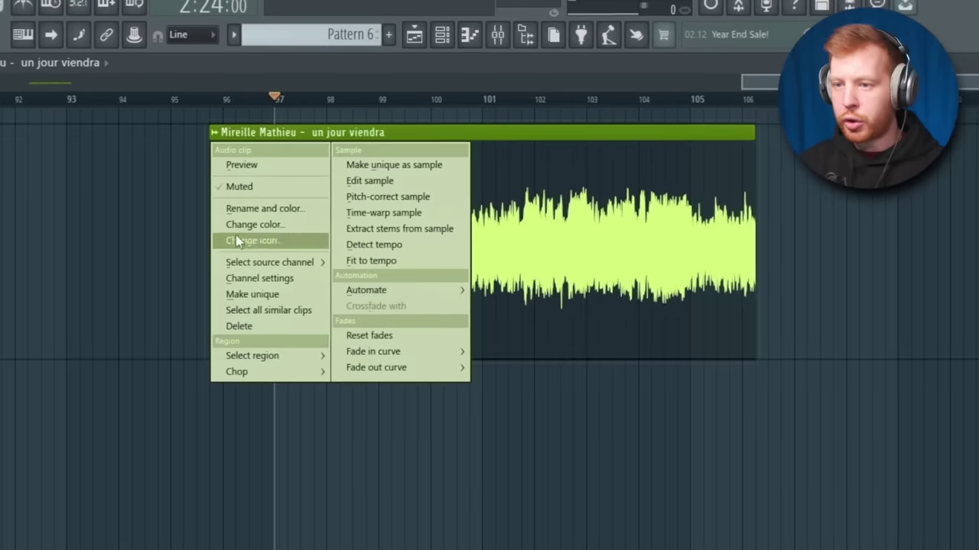
{"action": "left_click", "coordinate": [253, 299]}
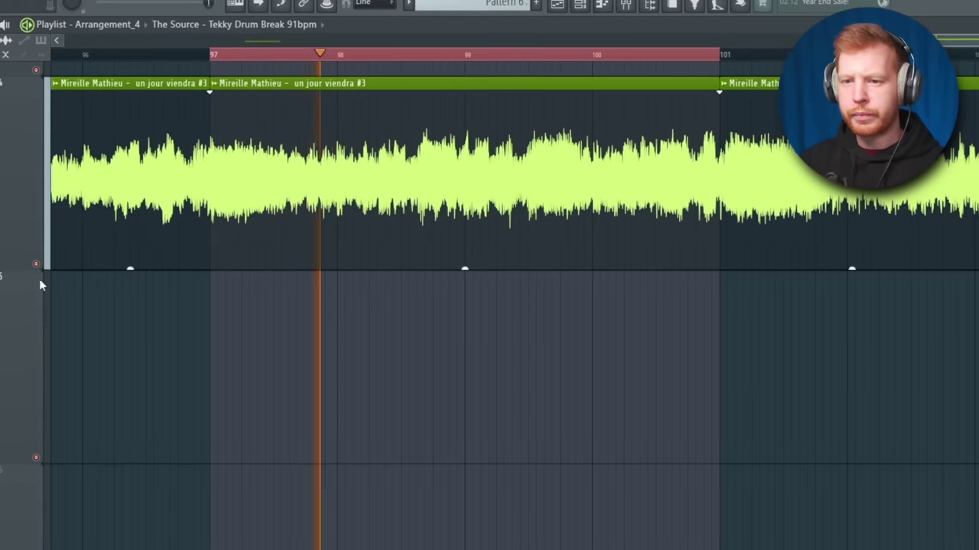
Audition the sample with two Tekky Drum Break clips under bars 97 to 101, and delete both drum clips
{"action": "middle_click", "coordinate": [182, 322]}
{"action": "left_click", "coordinate": [206, 349]}
{"action": "key", "text": "space"}
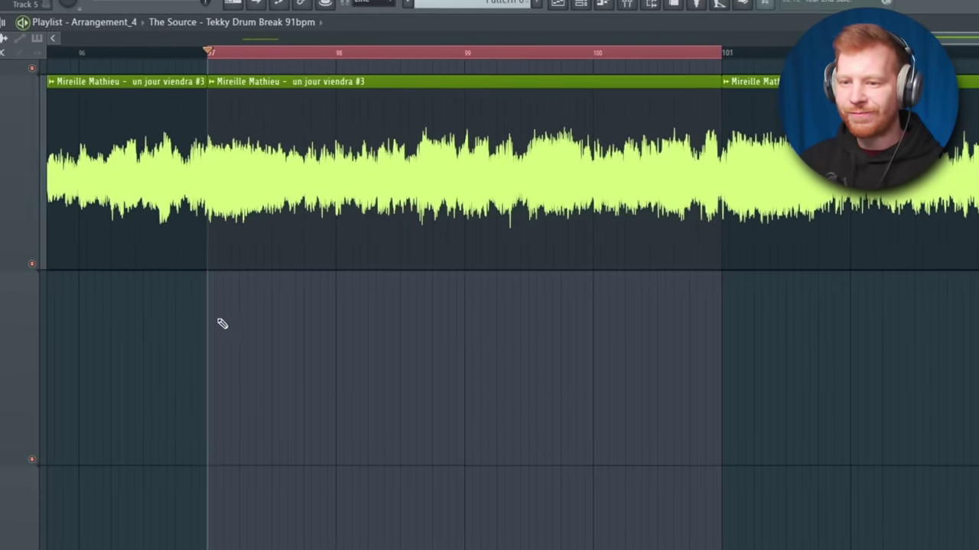
{"action": "left_click_drag", "start_coordinate": [221, 323], "coordinate": [214, 324]}
{"action": "left_click_drag", "start_coordinate": [334, 463], "coordinate": [351, 432]}
{"action": "key", "text": "space"}
{"action": "left_click_drag", "start_coordinate": [299, 359], "coordinate": [559, 354]}
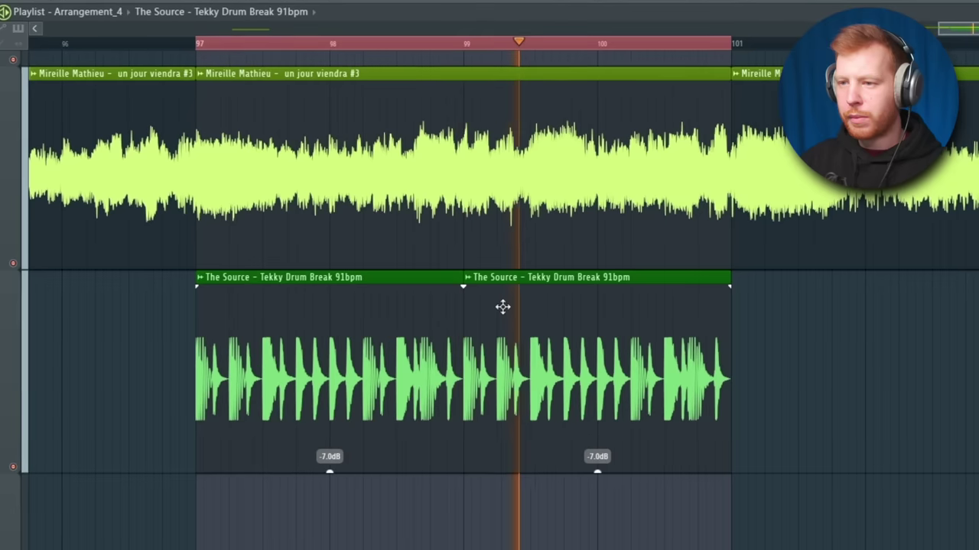
{"action": "key", "text": "space"}
{"action": "right_click", "coordinate": [482, 400]}
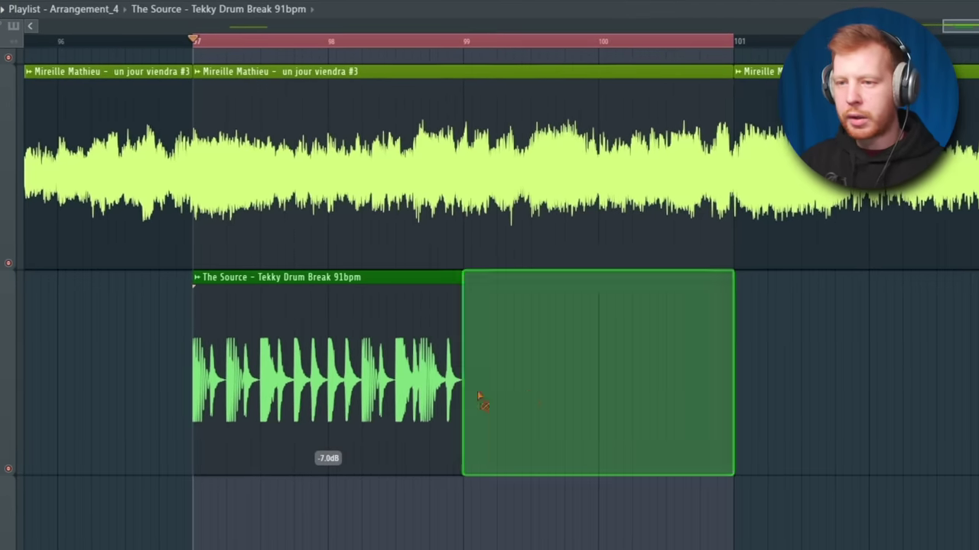
{"action": "right_click", "coordinate": [436, 308]}
Slice the sample between bars 97 and 101, mute the middle slice and audition the remaining slices
{"action": "left_click_drag", "start_coordinate": [336, 241], "coordinate": [393, 251]}
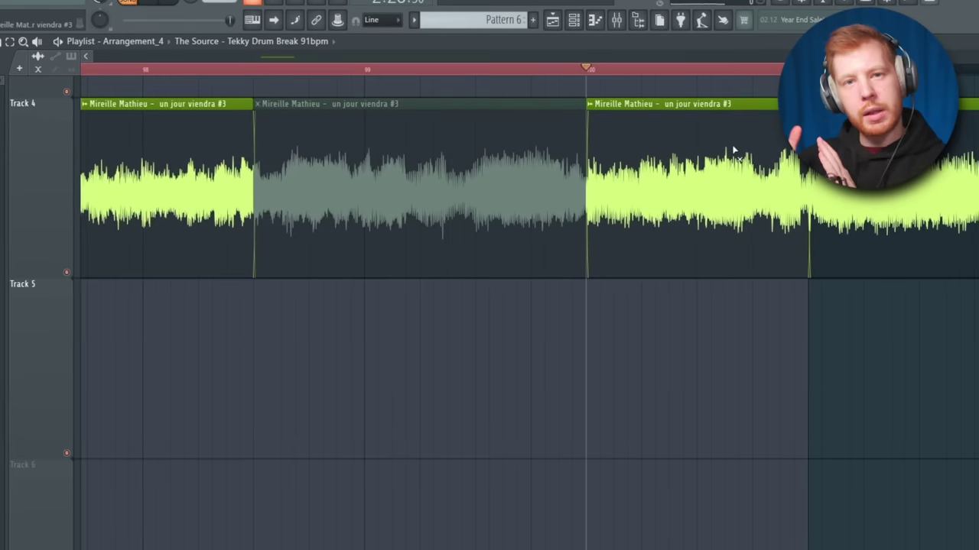
{"action": "key", "text": "space"}
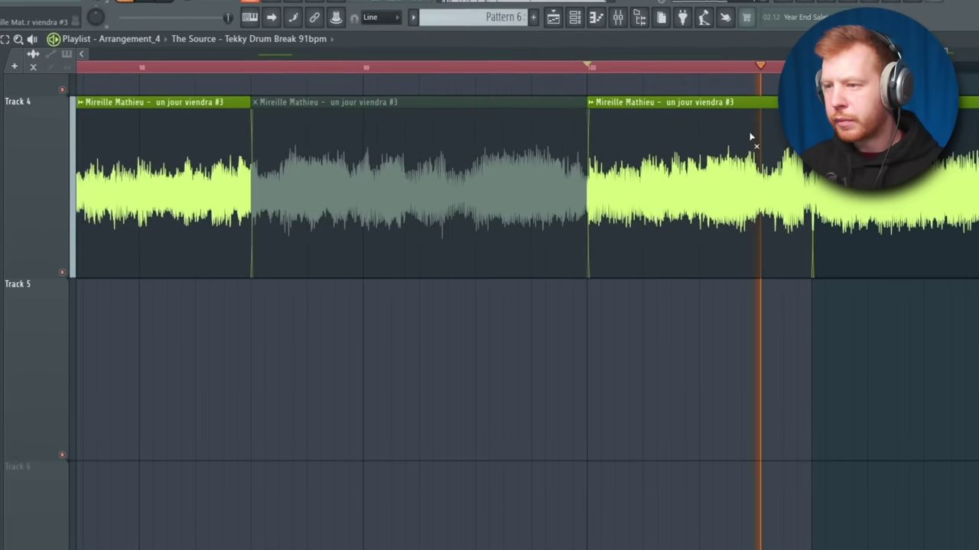
{"action": "scroll", "coordinate": [758, 235], "scroll_direction": "up", "scroll_amount": 3}
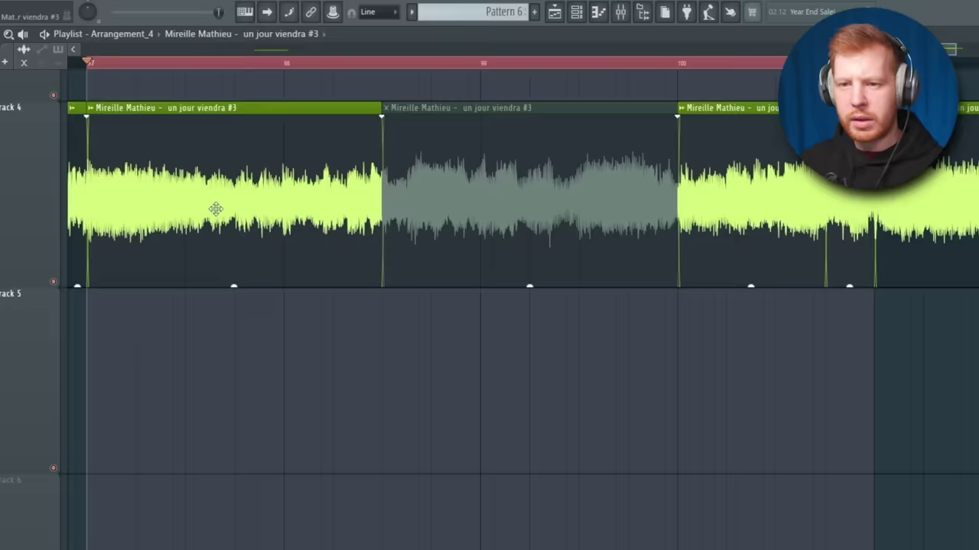
Arrange two sample slices back to back across tracks 4 and 5 and audition bars 97 to 99 as a loop
{"action": "left_click_drag", "start_coordinate": [215, 209], "coordinate": [301, 221]}
{"action": "scroll", "coordinate": [315, 229], "scroll_direction": "down", "scroll_amount": 3}
{"action": "left_click_drag", "start_coordinate": [399, 228], "coordinate": [651, 223]}
{"action": "left_click_drag", "start_coordinate": [679, 100], "coordinate": [744, 175]}
{"action": "left_click_drag", "start_coordinate": [432, 221], "coordinate": [670, 222]}
{"action": "scroll", "coordinate": [336, 81], "scroll_direction": "down", "scroll_amount": 3}
{"action": "key", "text": "space"}
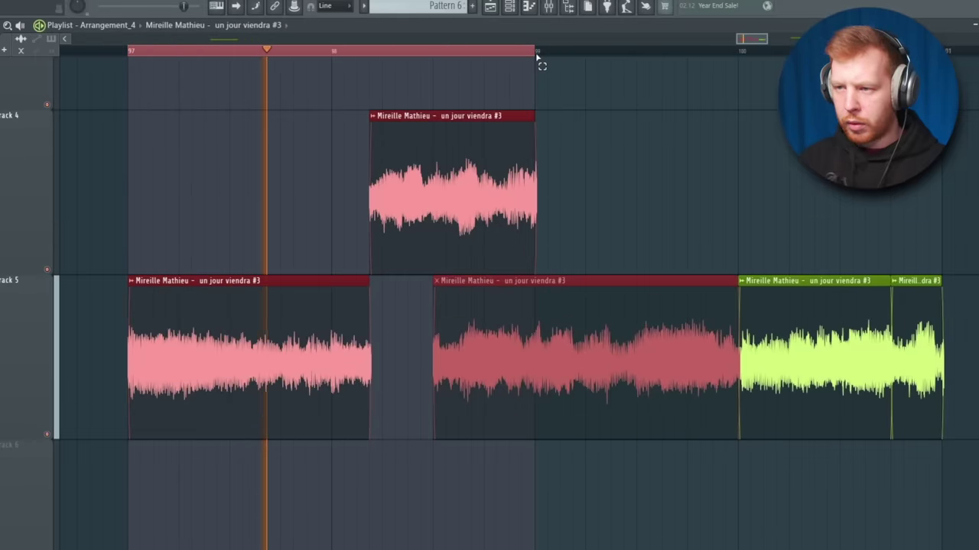
{"action": "left_click", "coordinate": [585, 88], "text": "ctrl"}
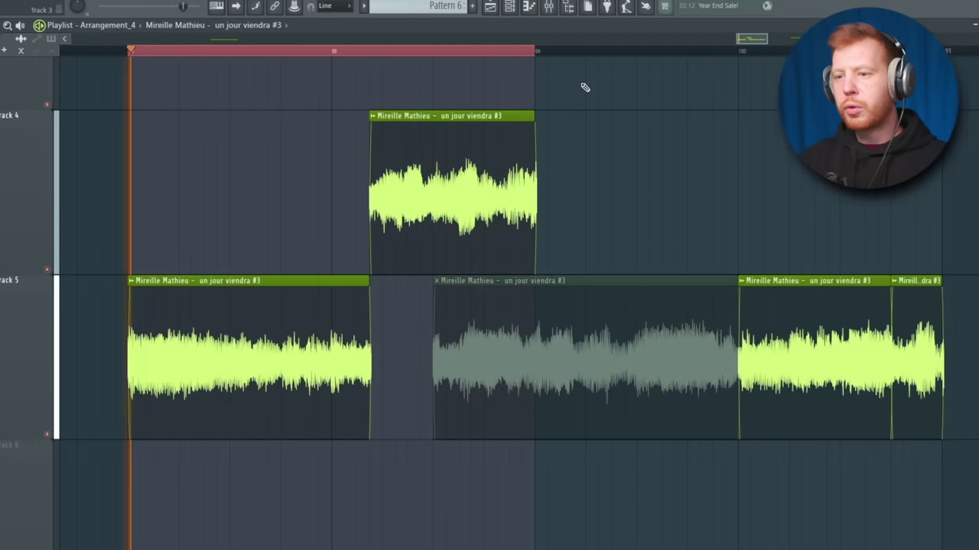
{"action": "key", "text": "space"}
Delete the muted slice and copy the opening slice to bar 99 on Track 6
{"action": "right_click", "coordinate": [476, 328]}
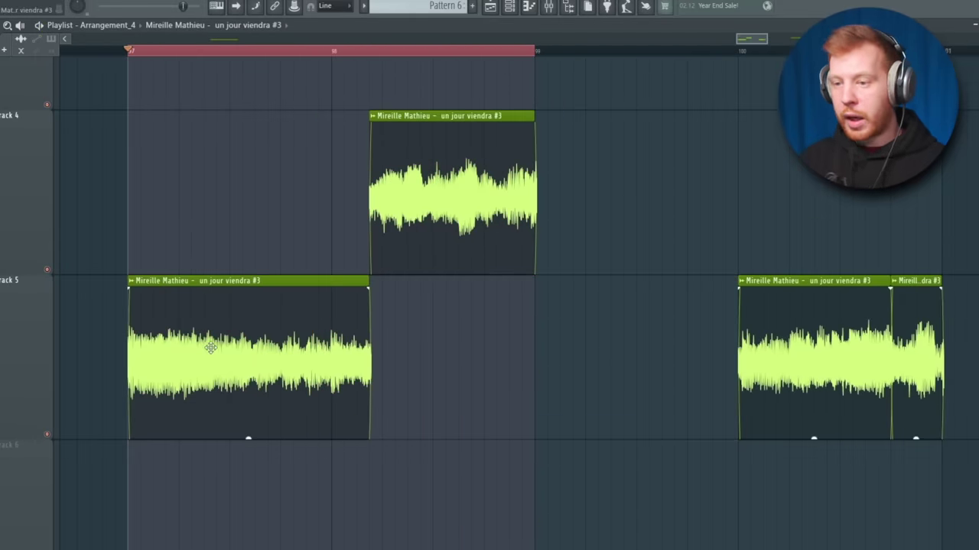
{"action": "left_click_drag", "start_coordinate": [210, 348], "coordinate": [610, 520]}
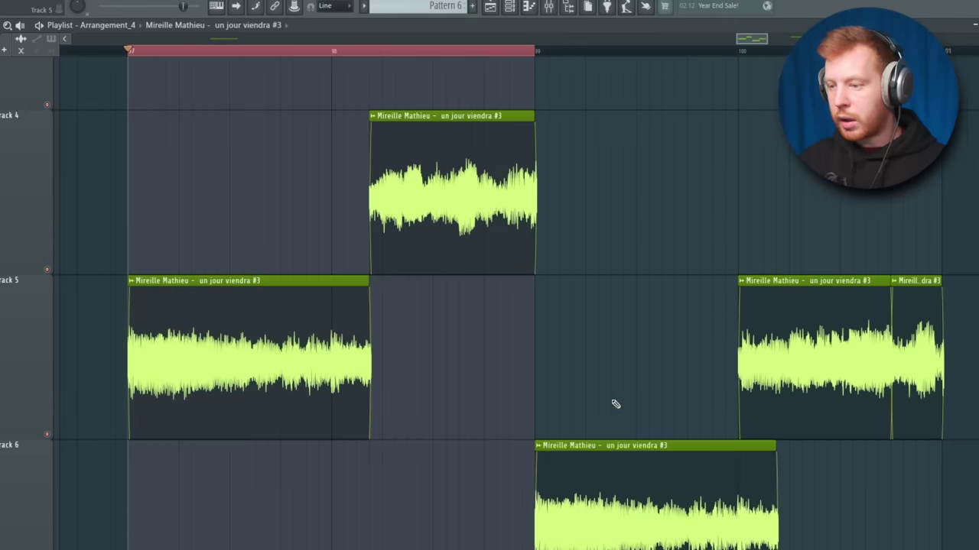
{"action": "scroll", "coordinate": [616, 405], "scroll_direction": "up", "scroll_amount": 3}
{"action": "left_click_drag", "start_coordinate": [618, 297], "coordinate": [352, 141]}
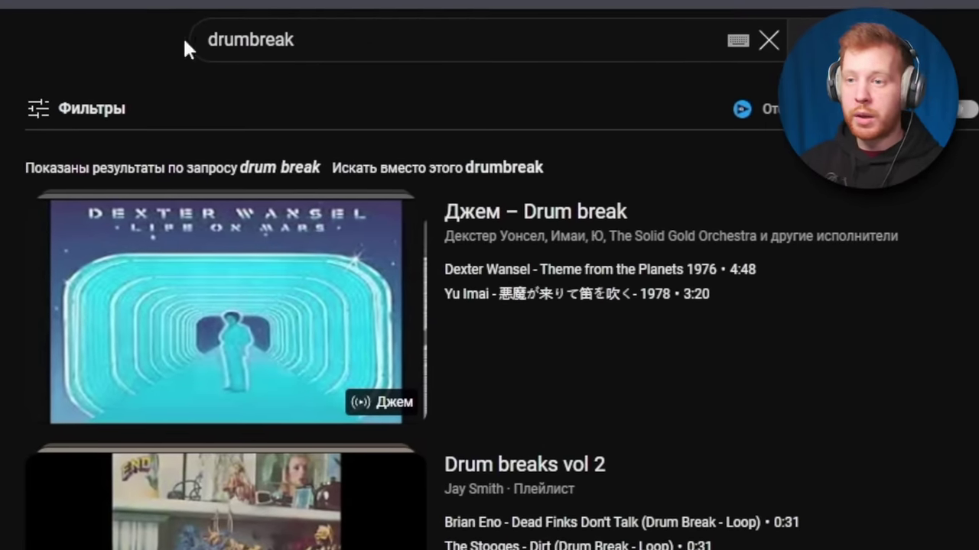
Pick the Drum break mix from the search results and, in Edison, select the SouthSide Movement break from 0:847 to 13:084
{"action": "left_click", "coordinate": [244, 264]}
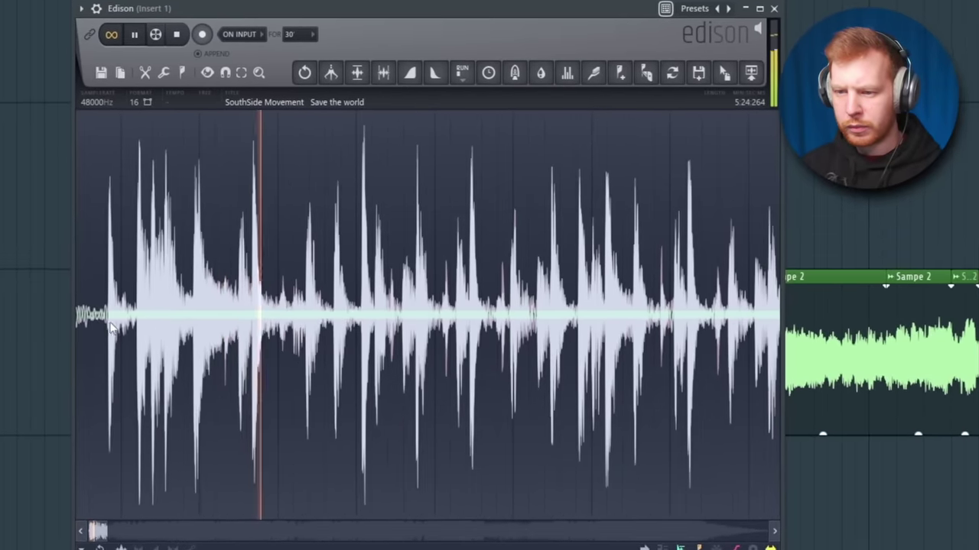
{"action": "key", "text": "space"}
{"action": "left_click_drag", "start_coordinate": [143, 317], "coordinate": [276, 325]}
{"action": "scroll", "coordinate": [138, 333], "scroll_direction": "up", "scroll_amount": 8}
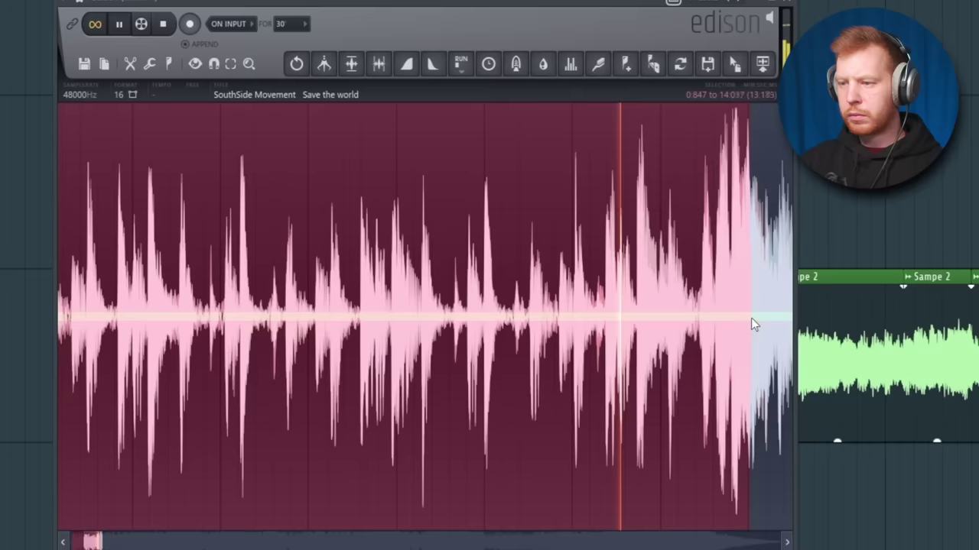
{"action": "left_click_drag", "start_coordinate": [751, 317], "coordinate": [661, 314]}
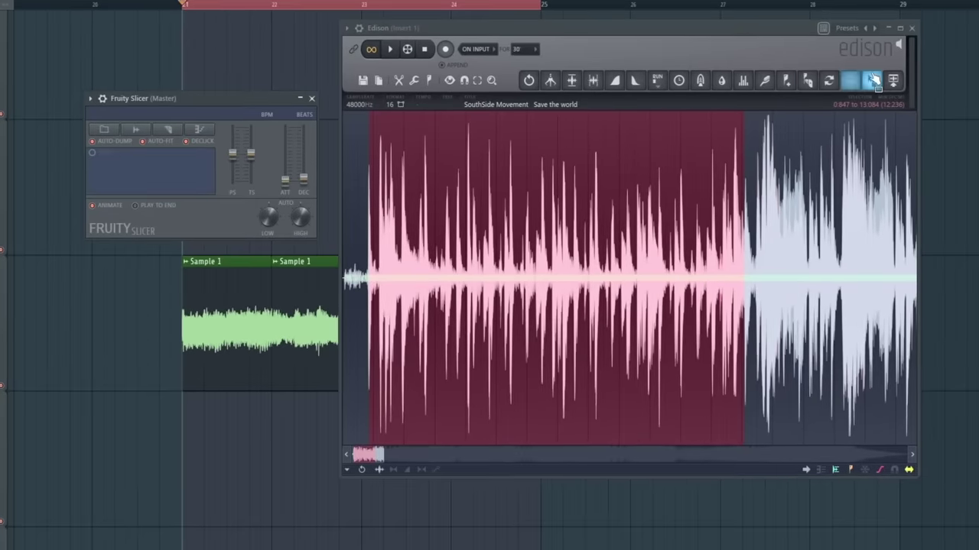
Load the selected break from Edison into Fruity Slicer, enlarge the slicer window and preview its slices
{"action": "left_click_drag", "start_coordinate": [739, 59], "coordinate": [120, 164]}
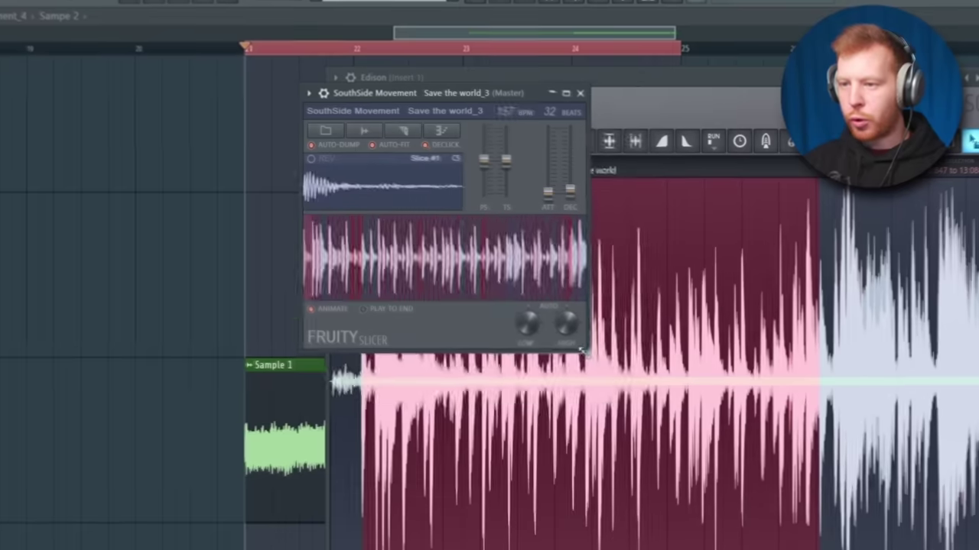
{"action": "left_click_drag", "start_coordinate": [581, 351], "coordinate": [768, 526]}
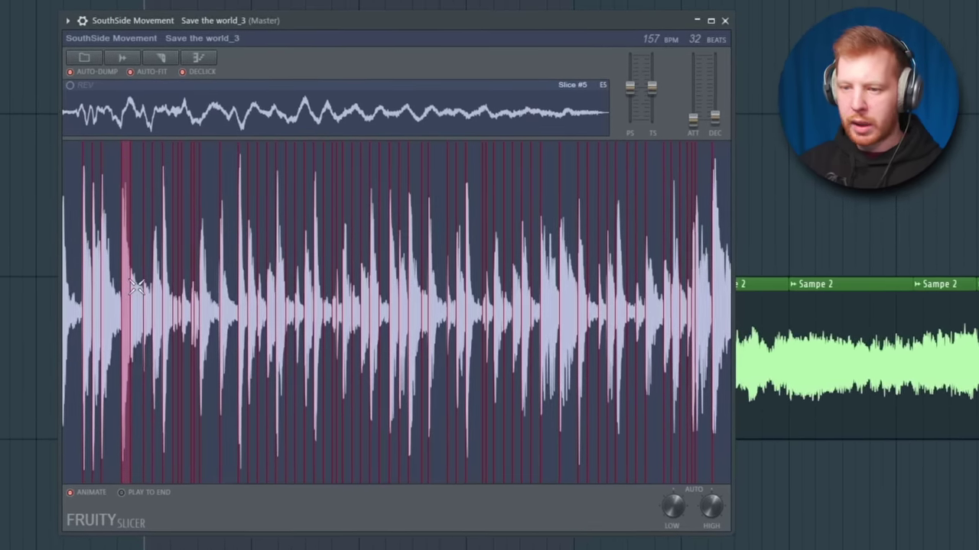
{"action": "left_click", "coordinate": [139, 287]}
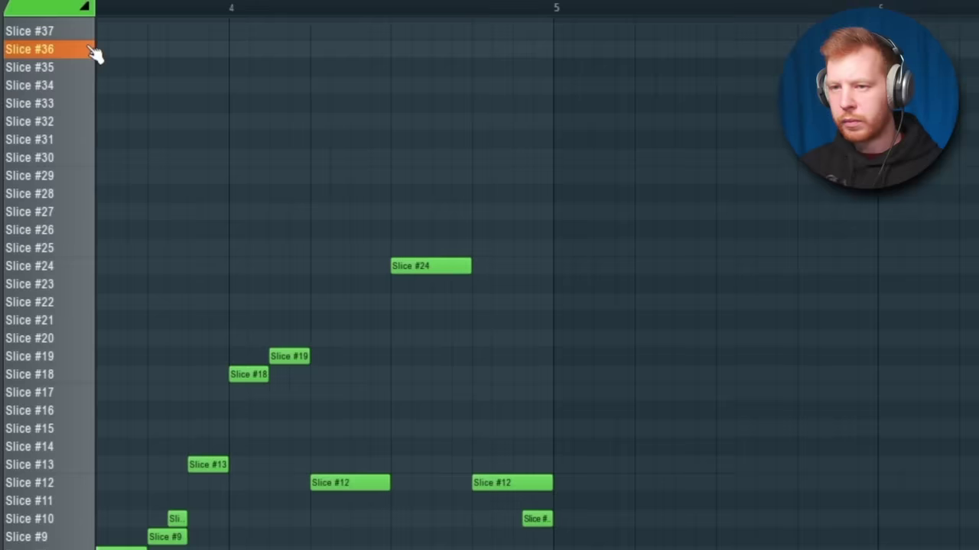
{"action": "scroll", "coordinate": [482, 382], "scroll_direction": "down", "scroll_amount": 4}
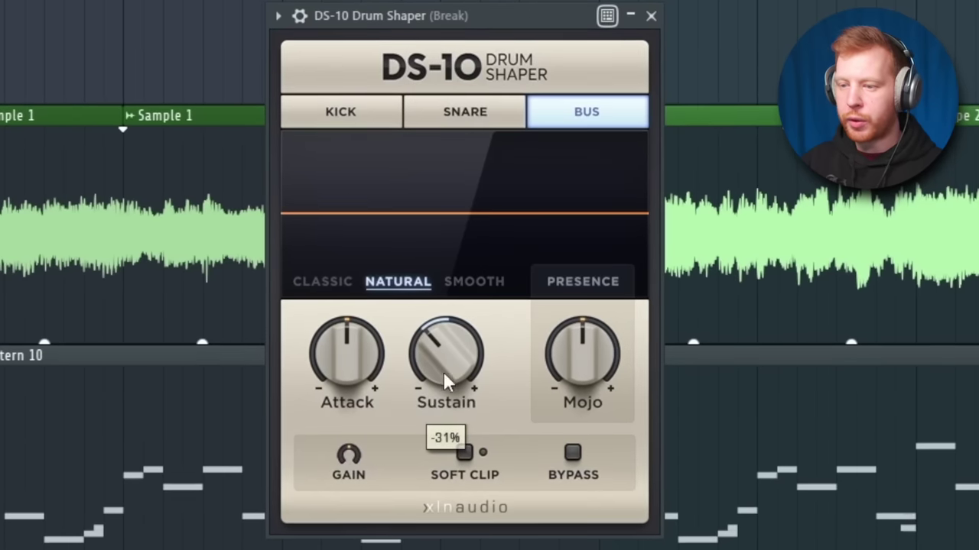
Play the break while lowering and raising Sustain on the DS-10 Drum Shaper's bus mode
{"action": "key", "text": "space"}
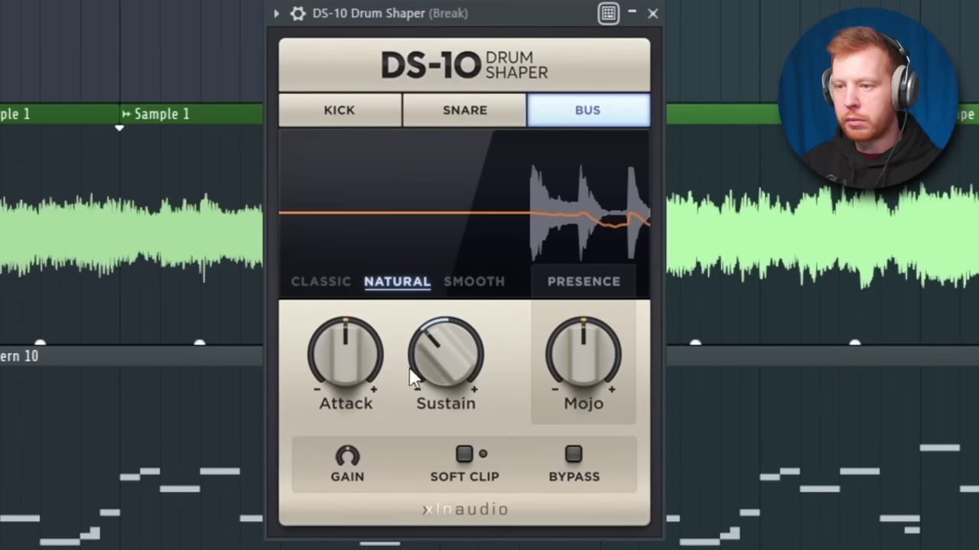
{"action": "left_click_drag", "start_coordinate": [440, 365], "coordinate": [441, 432]}
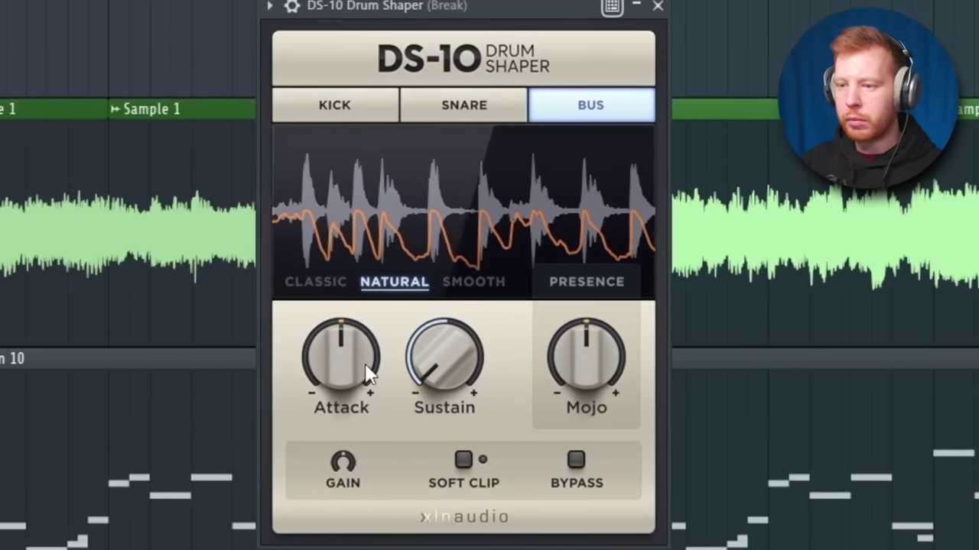
{"action": "left_click_drag", "start_coordinate": [452, 375], "coordinate": [454, 316]}
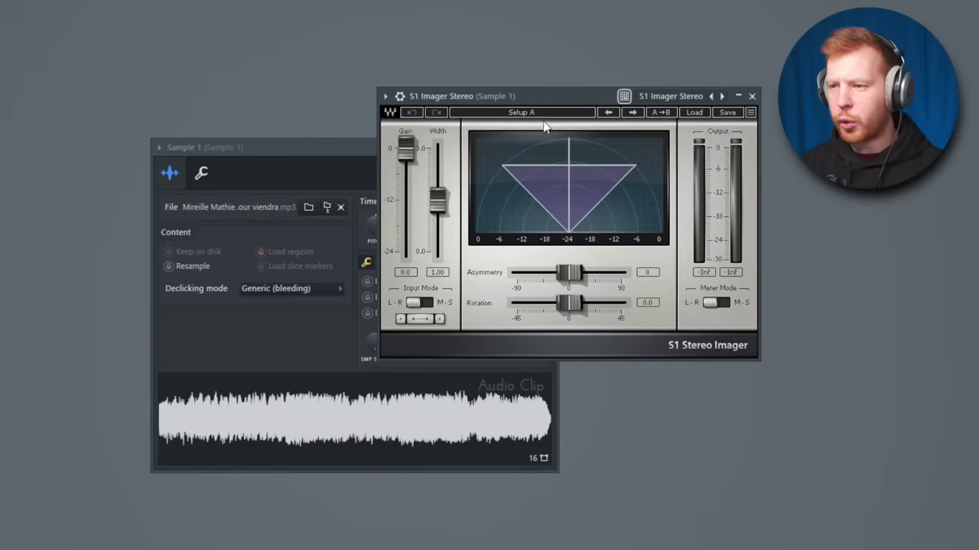
Try Asymmetry at 90 on Sample 1's S1 Stereo Imager, pull it back and adjust the Rotation
{"action": "left_click_drag", "start_coordinate": [544, 97], "coordinate": [413, 103]}
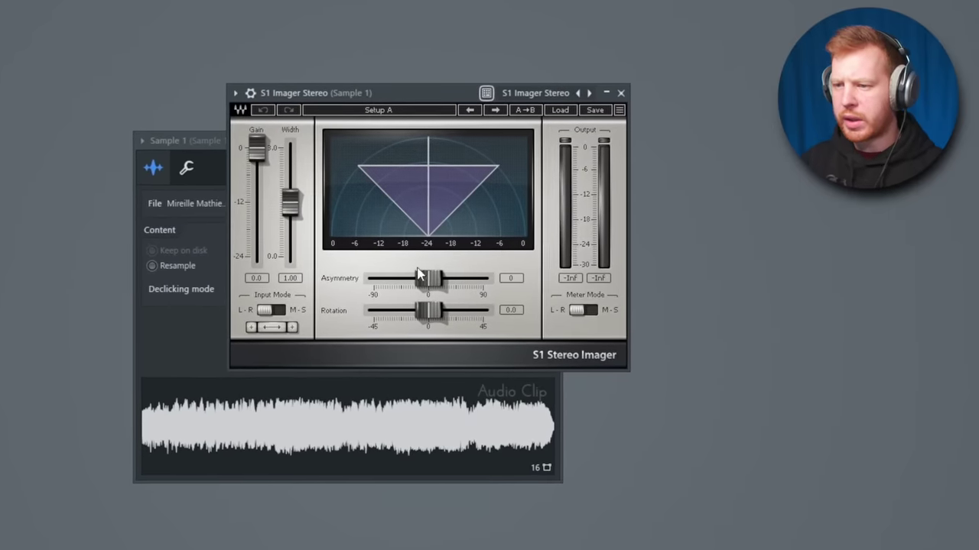
{"action": "left_click_drag", "start_coordinate": [425, 278], "coordinate": [463, 279]}
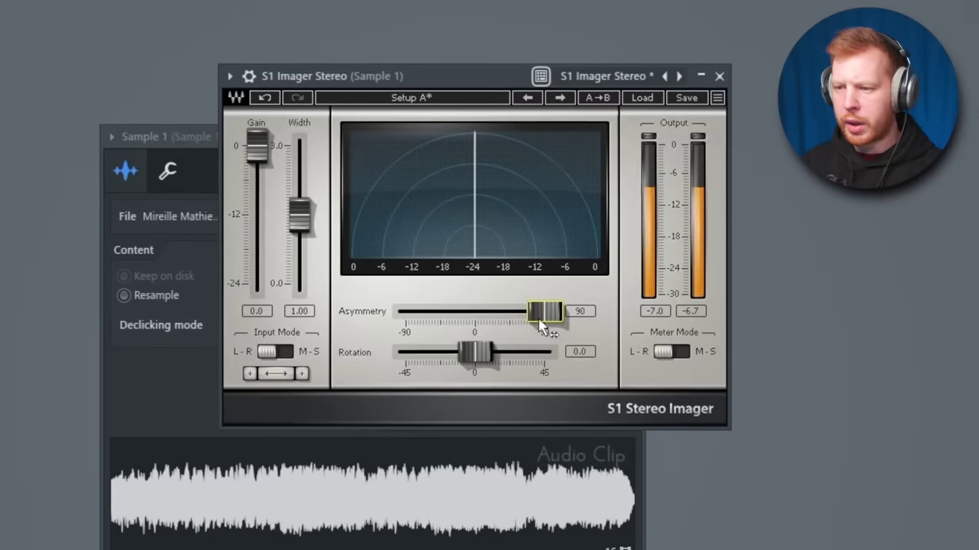
{"action": "left_click_drag", "start_coordinate": [540, 324], "coordinate": [502, 314]}
{"action": "left_click_drag", "start_coordinate": [474, 358], "coordinate": [467, 377]}
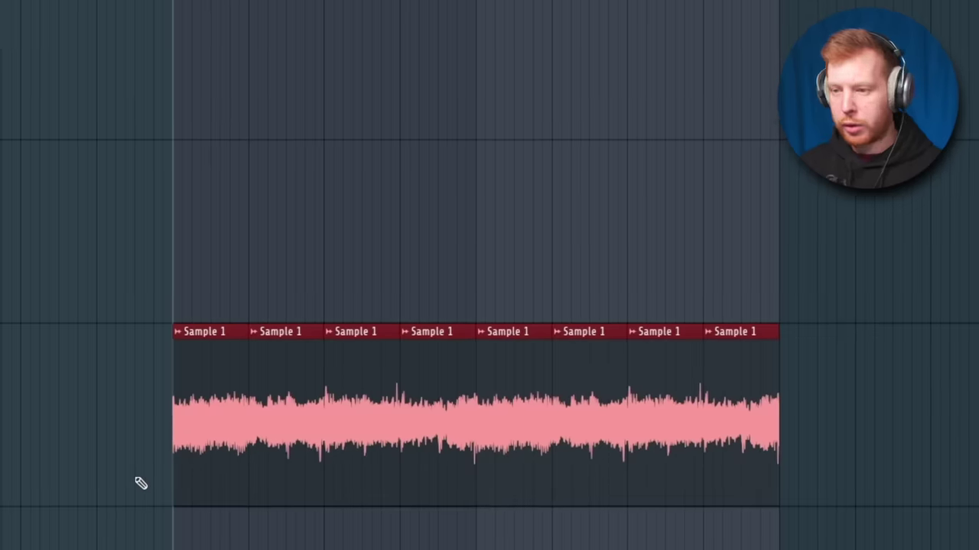
Consolidate the eight selected Sample 1 clips into a single audio clip
{"action": "key", "text": "ctrl+alt+c"}
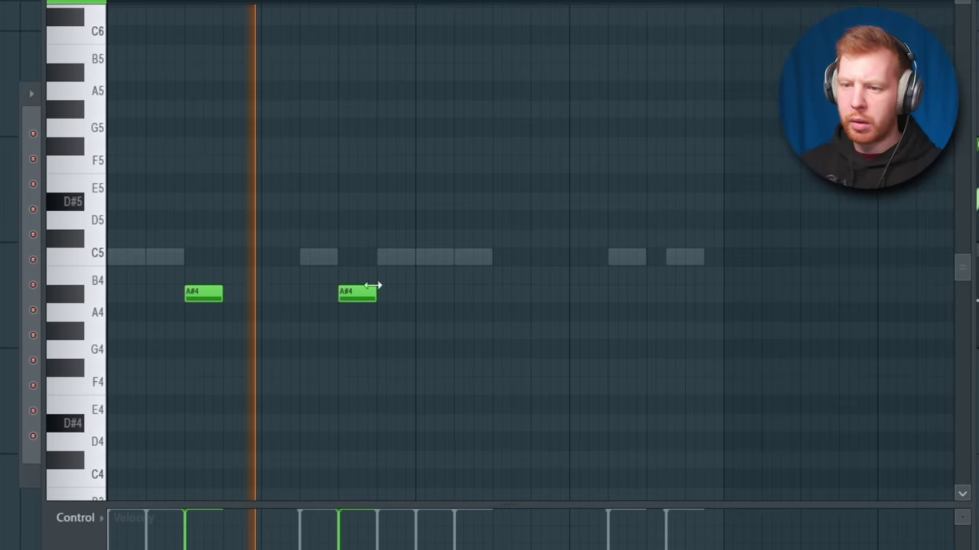
Program the additional drum hits in the piano roll, including two consecutive A#4 notes at the pattern's start
{"action": "left_click_drag", "start_coordinate": [459, 239], "coordinate": [214, 319]}
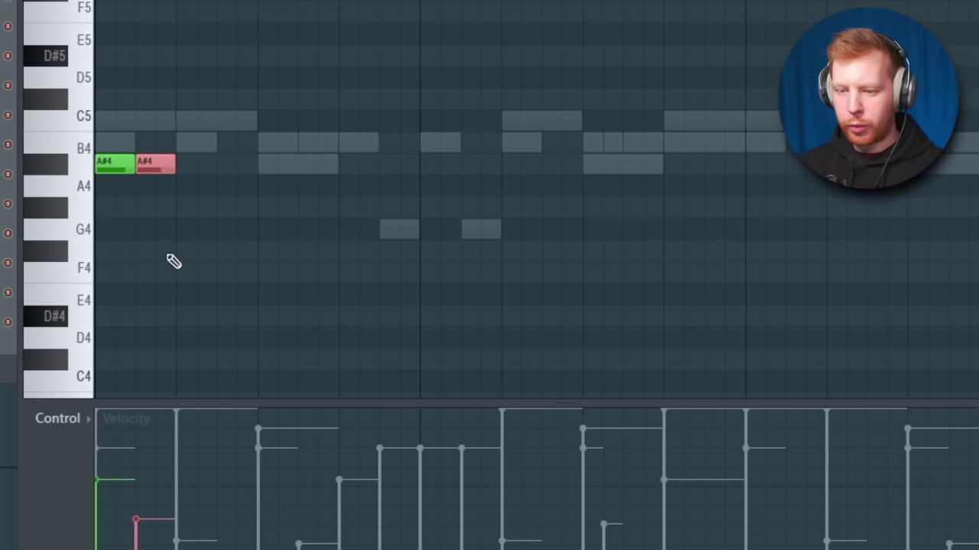
{"action": "left_click", "coordinate": [183, 248]}
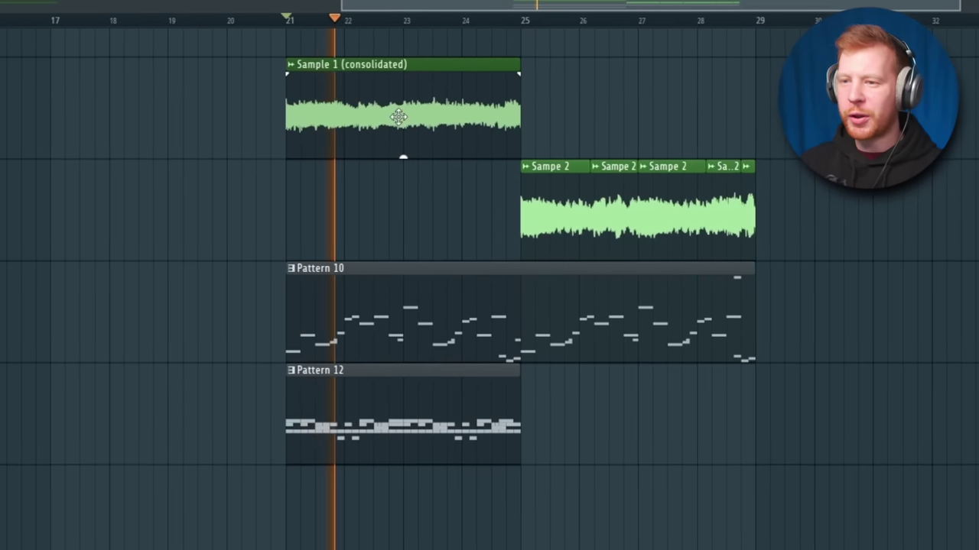
Open the consolidated Sample 1 clip and examine its notes in a frequency spectrum analyser during playback
{"action": "double_click", "coordinate": [398, 117]}
{"action": "key", "text": "space"}
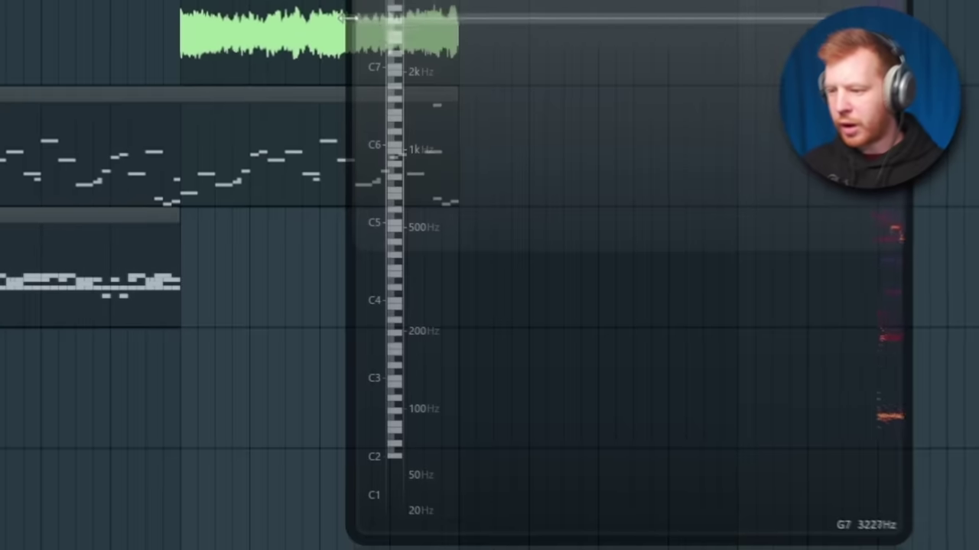
Move the spectrum analyser aside and close the Sampe 2 channel settings
{"action": "left_click_drag", "start_coordinate": [531, 73], "coordinate": [460, 64]}
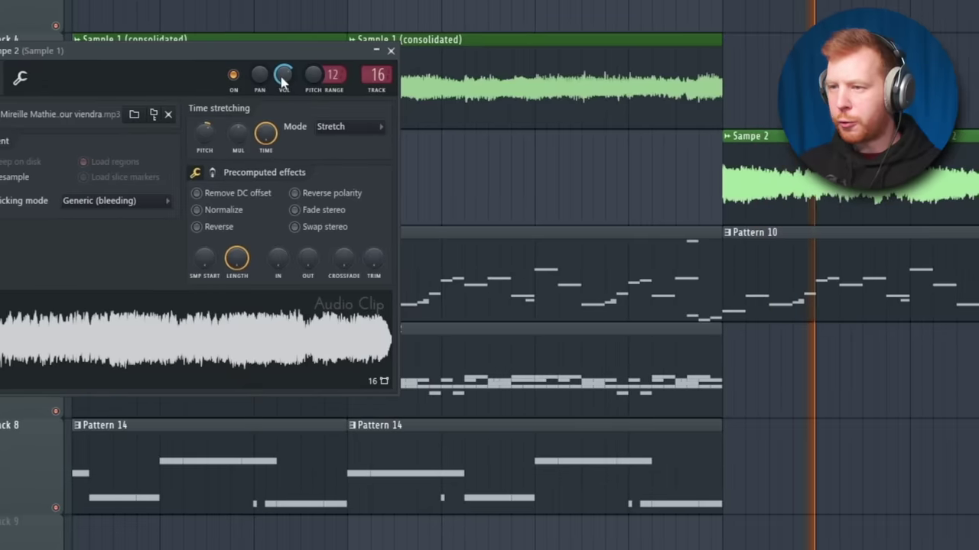
{"action": "left_click", "coordinate": [402, 51]}
Program the Sampe 2 section's bass line in Pattern 15 with F#5, A4, D5 and A5 notes
{"action": "scroll", "coordinate": [750, 95], "scroll_direction": "down", "scroll_amount": 3}
{"action": "scroll", "coordinate": [715, 94], "scroll_direction": "right", "scroll_amount": 3}
{"action": "left_click_drag", "start_coordinate": [797, 88], "coordinate": [570, 297]}
{"action": "left_click_drag", "start_coordinate": [560, 262], "coordinate": [757, 257]}
{"action": "key", "text": "ctrl+a"}
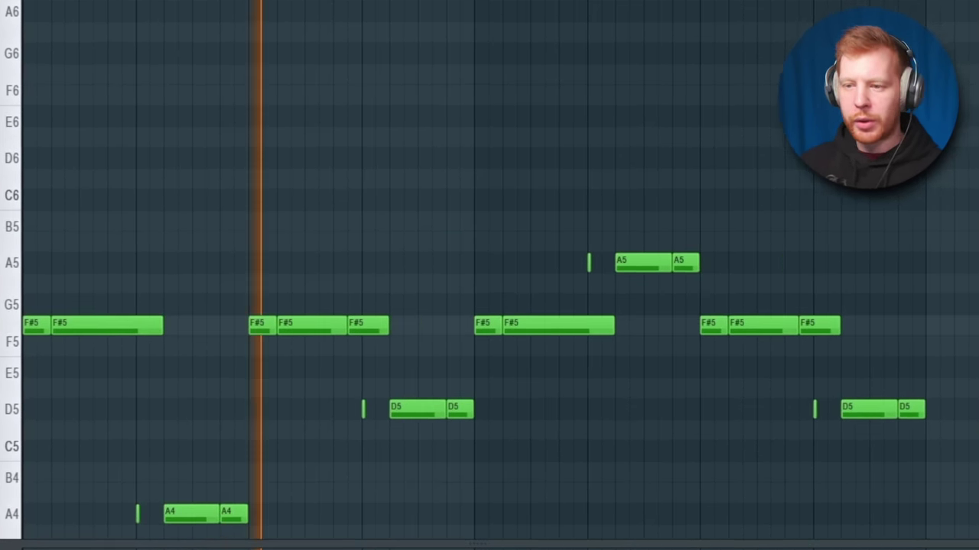
Take Sampe 2's decaying ending as separate clips with fade-outs at bars 29 and 33
{"action": "scroll", "coordinate": [310, 189], "scroll_direction": "down", "scroll_amount": 2}
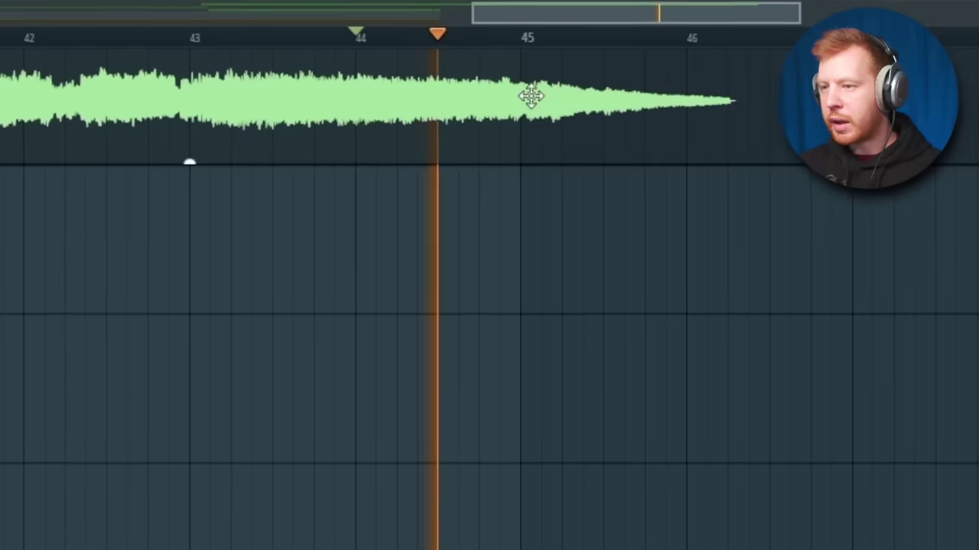
{"action": "key", "text": "space"}
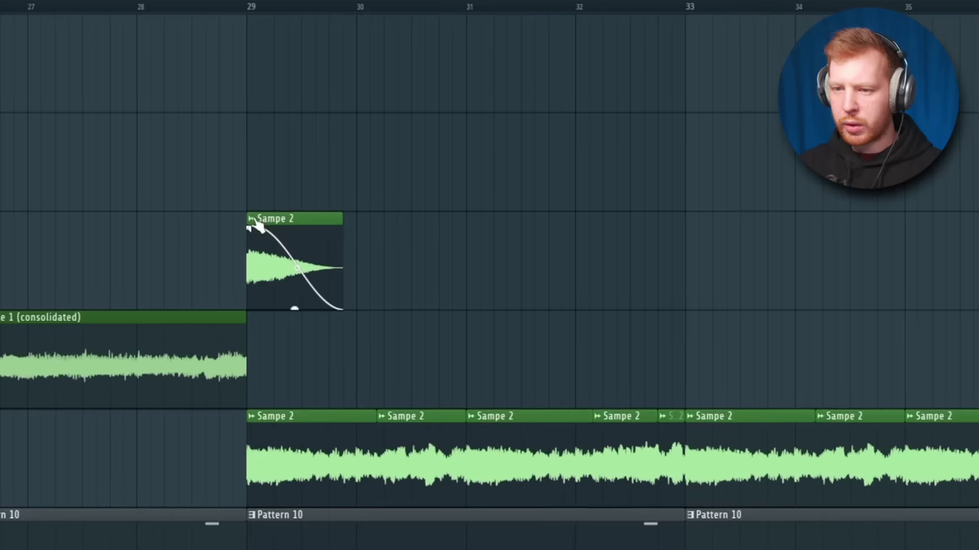
{"action": "right_click", "coordinate": [250, 227]}
{"action": "left_click", "coordinate": [294, 369]}
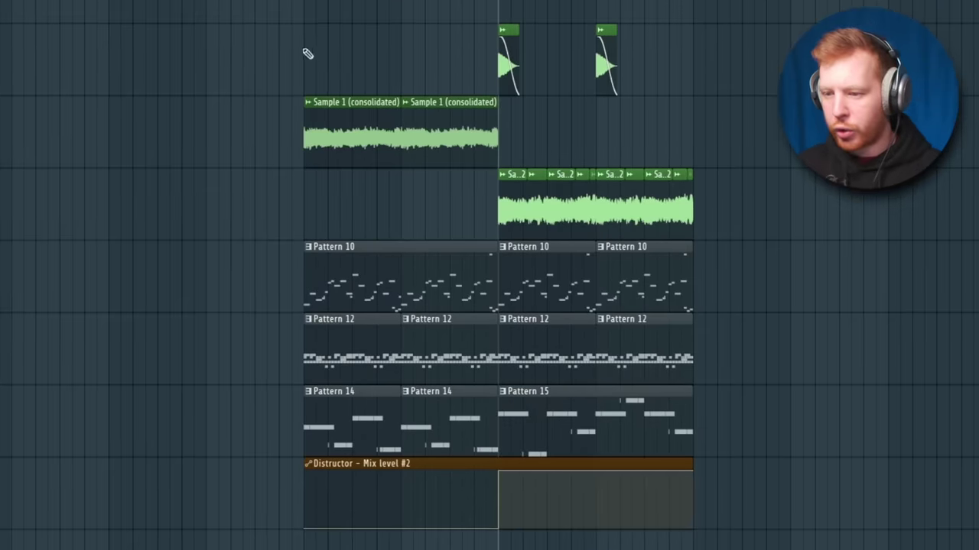
Duplicate the Sample 1 section with its Pattern 10, 12 and 14 clips after the Sampe 2 section
{"action": "left_click_drag", "start_coordinate": [308, 54], "coordinate": [448, 396]}
{"action": "key", "text": "ctrl+b"}
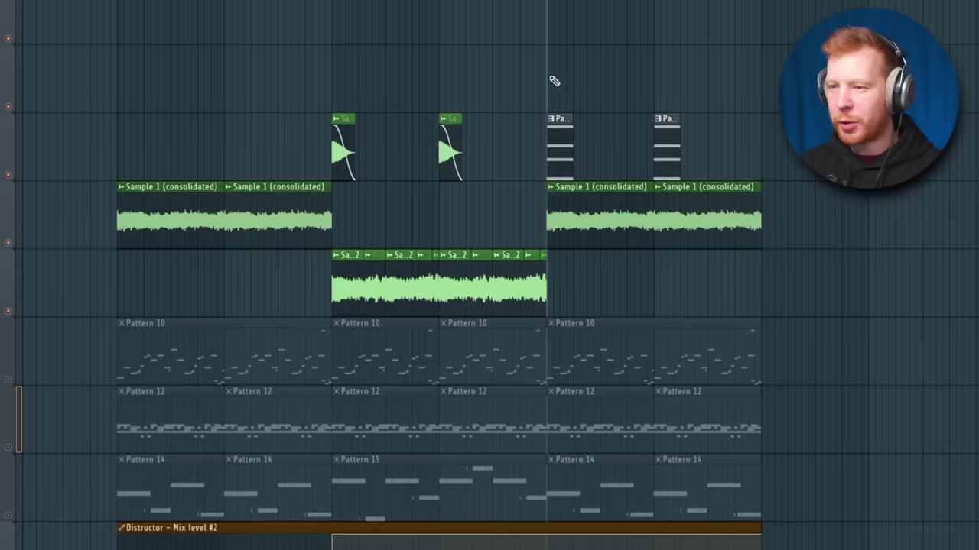
{"action": "left_click", "coordinate": [551, 81]}
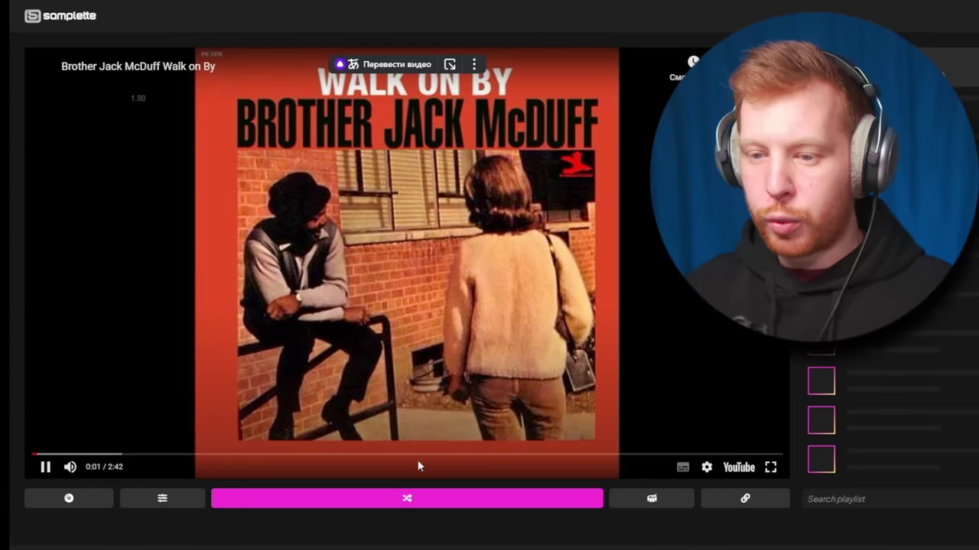
Shuffle to another random record on Samplette and browse soul sample playlists on YouTube
{"action": "left_click", "coordinate": [426, 498]}
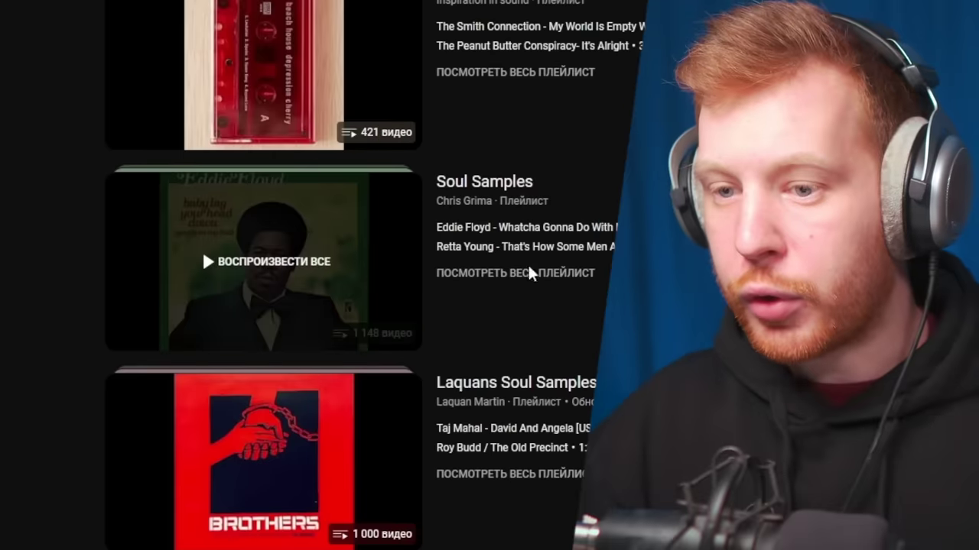
{"action": "scroll", "coordinate": [526, 265], "scroll_direction": "down", "scroll_amount": 6}
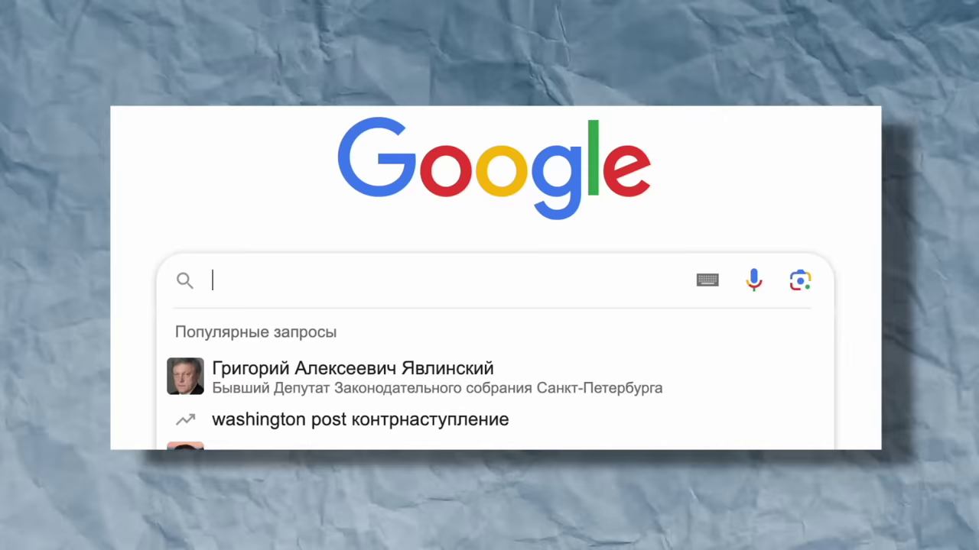
Search Google for "the beatles все песни скачат" and Yandex for "сэмплы группы centr"
{"action": "type", "text": "the beatles все песни скачат"}
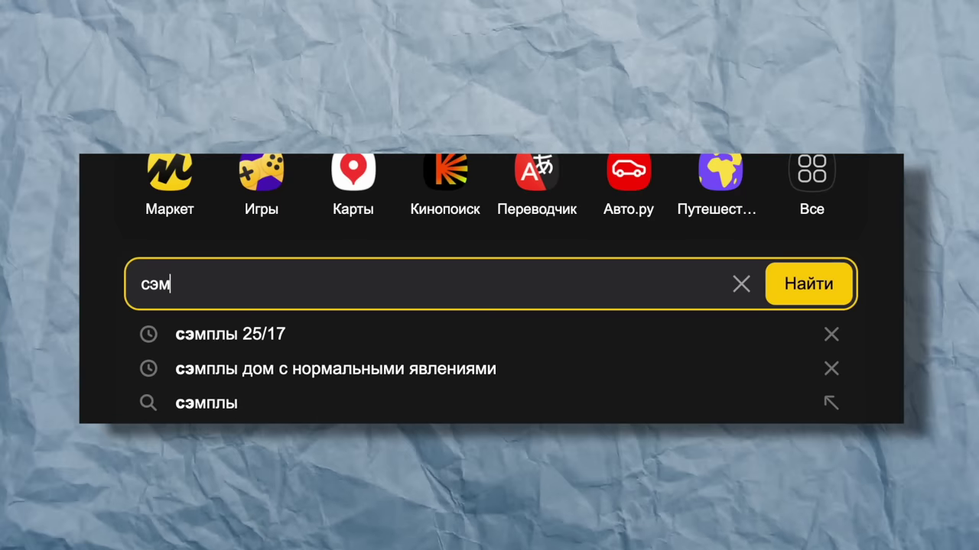
{"action": "type", "text": "плы группы "}
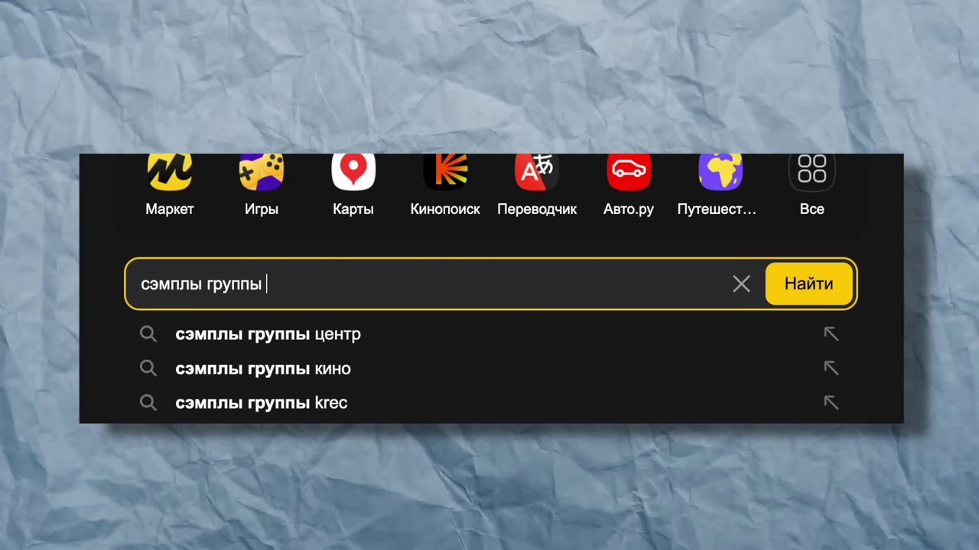
{"action": "type", "text": "centr"}
{"action": "key", "text": "Return"}
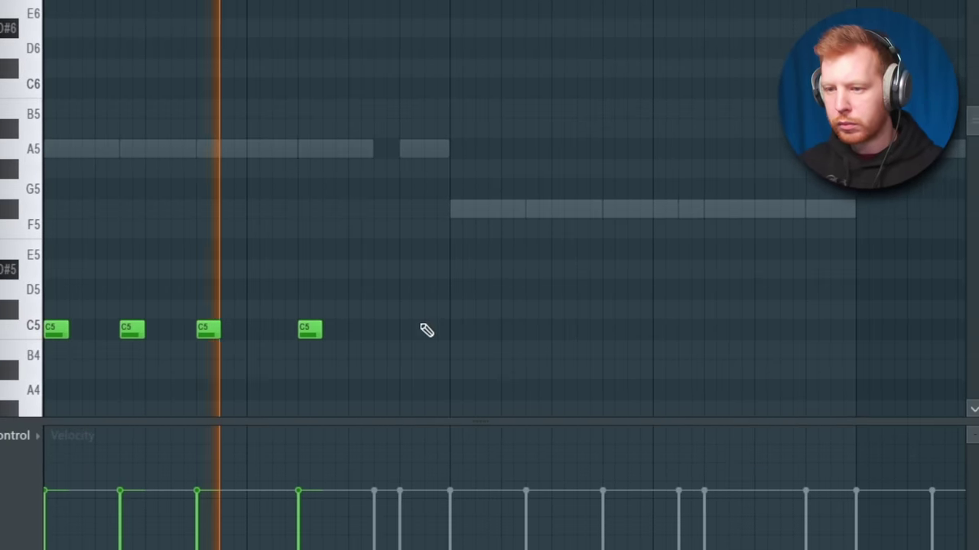
Program the drum parts with C5 hits and a quick three-note F#4 run repeated further along the pattern
{"action": "left_click", "coordinate": [432, 329]}
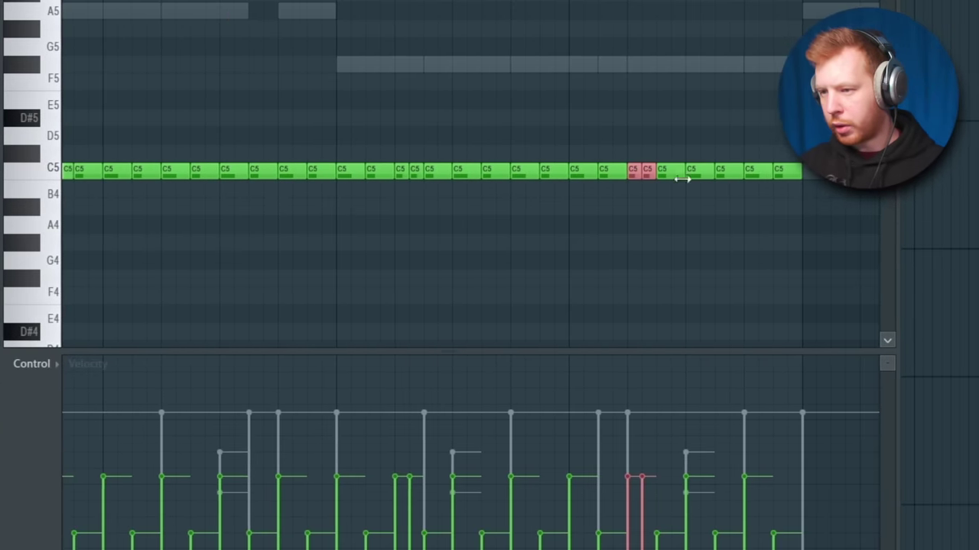
{"action": "left_click", "coordinate": [753, 168], "text": "ctrl"}
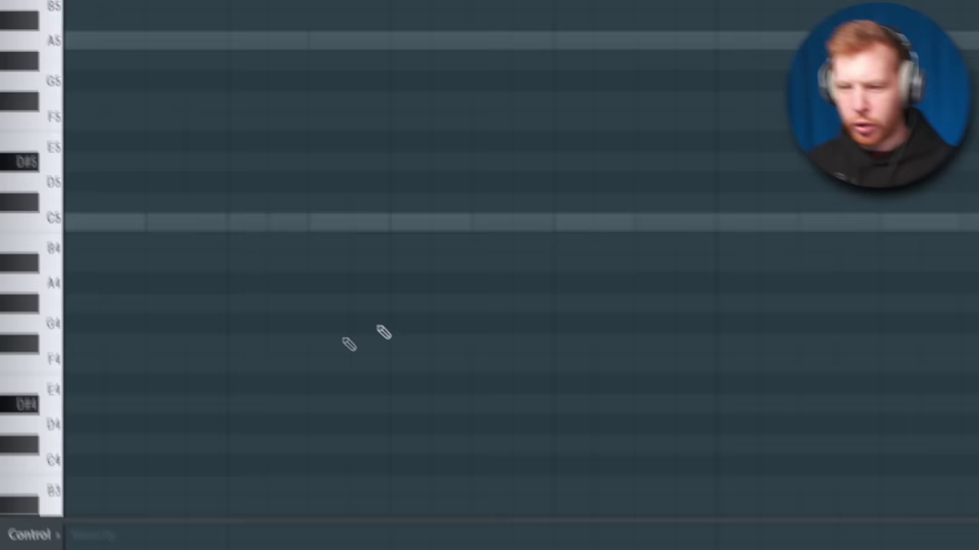
{"action": "left_click", "coordinate": [227, 366]}
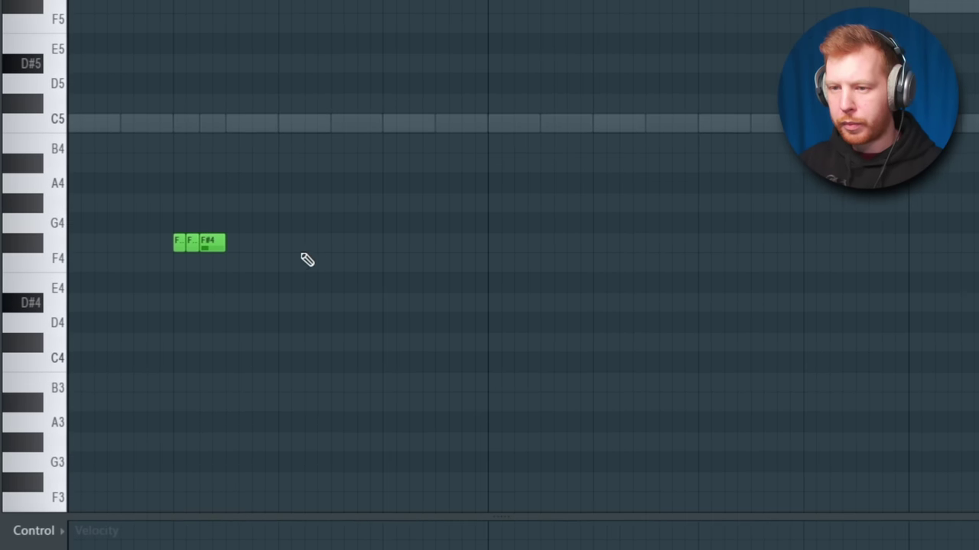
{"action": "left_click_drag", "start_coordinate": [208, 243], "coordinate": [417, 249]}
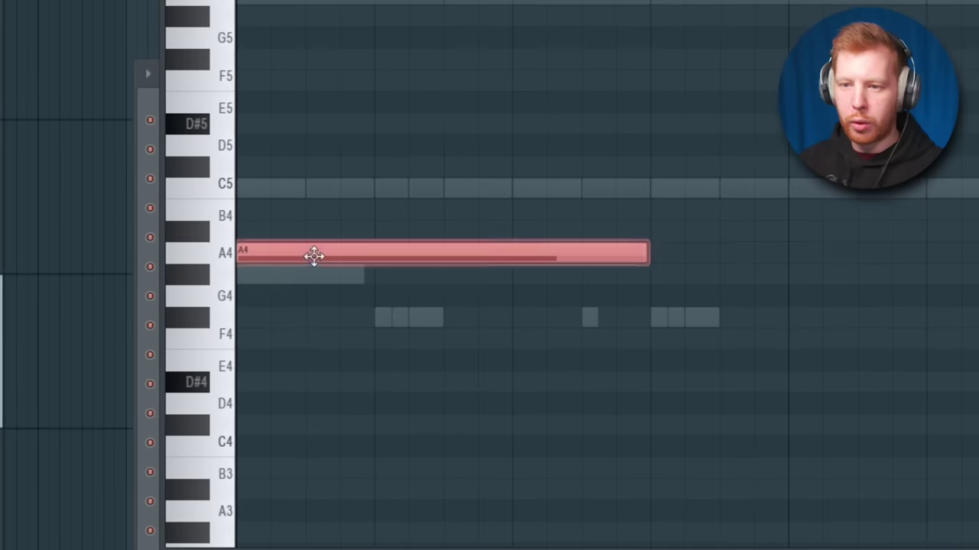
Build a chord on the long A4 note by adding equally long C5 and E5 copies
{"action": "left_click_drag", "start_coordinate": [313, 256], "coordinate": [315, 184]}
{"action": "left_click_drag", "start_coordinate": [315, 185], "coordinate": [304, 94]}
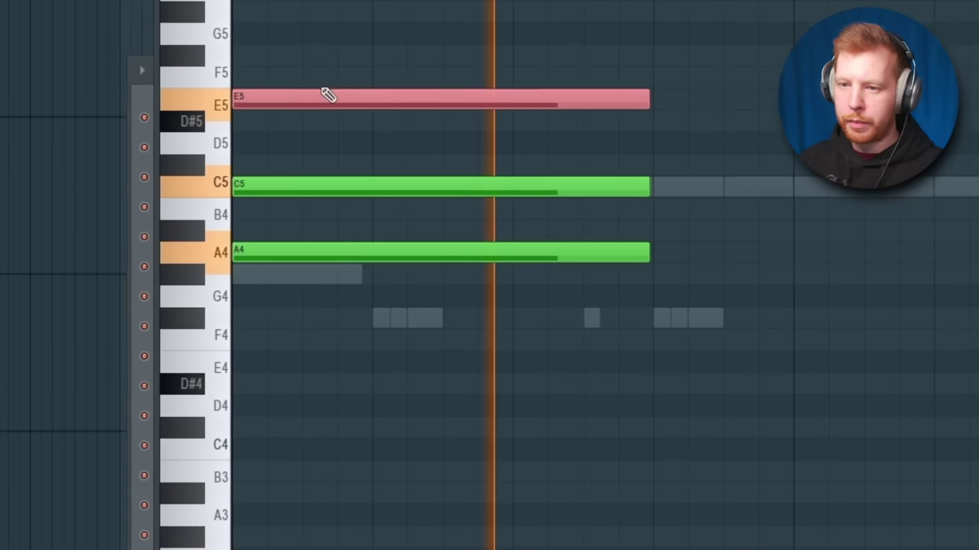
Try C#5 as the chord's middle note during playback and remove it
{"action": "left_click_drag", "start_coordinate": [348, 178], "coordinate": [348, 191]}
{"action": "key", "text": "shift+Up"}
{"action": "key", "text": "space"}
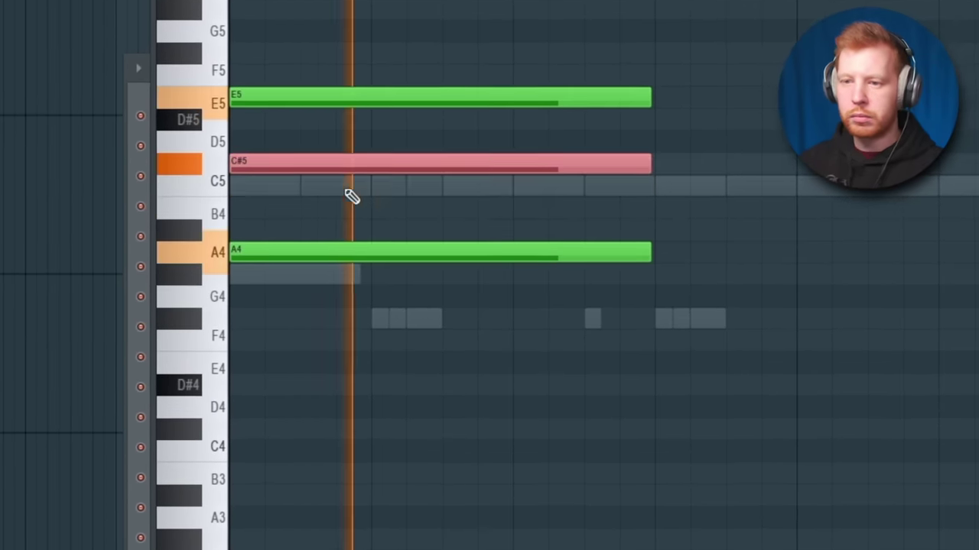
{"action": "key", "text": "space"}
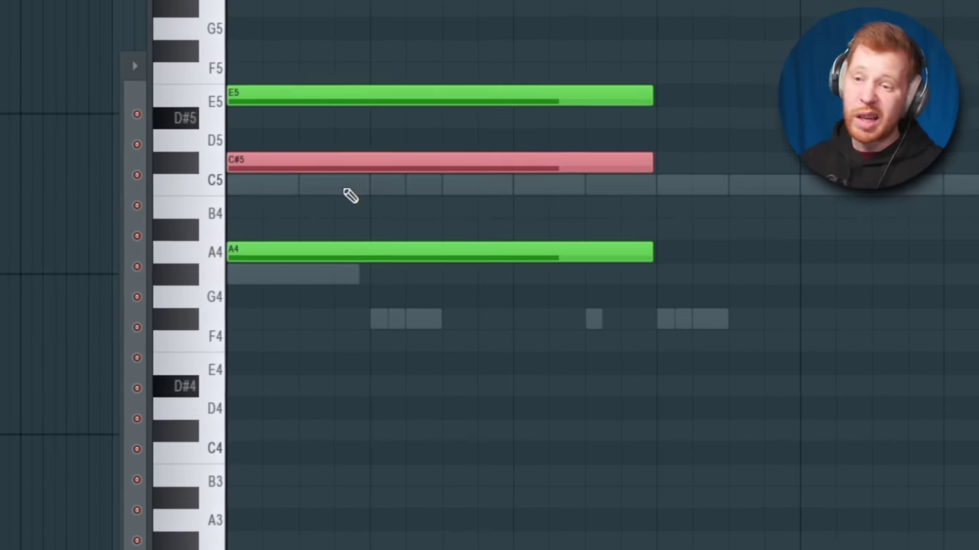
{"action": "right_click", "coordinate": [280, 160]}
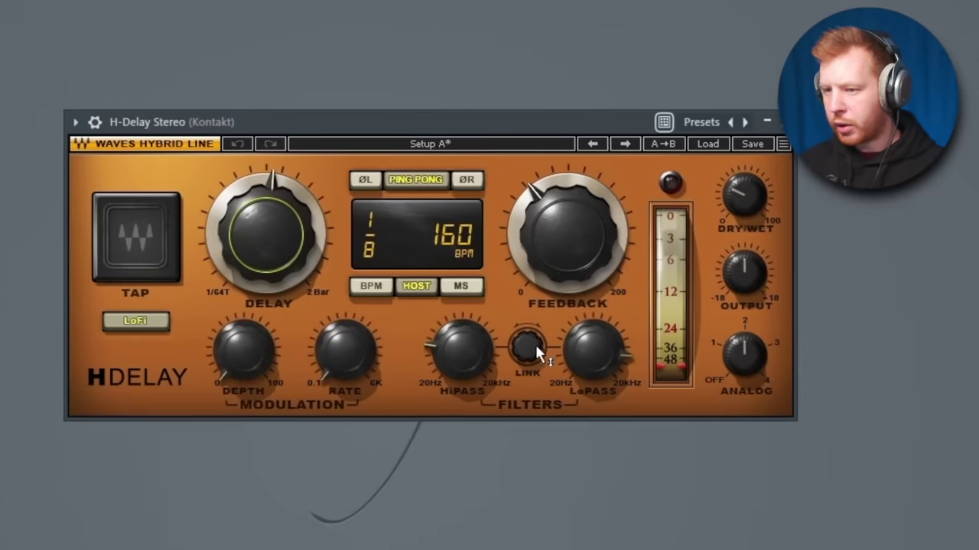
Set Analog to OFF in the Kontakt track's H-Delay and check the arrangement in playback
{"action": "left_click_drag", "start_coordinate": [599, 360], "coordinate": [598, 367]}
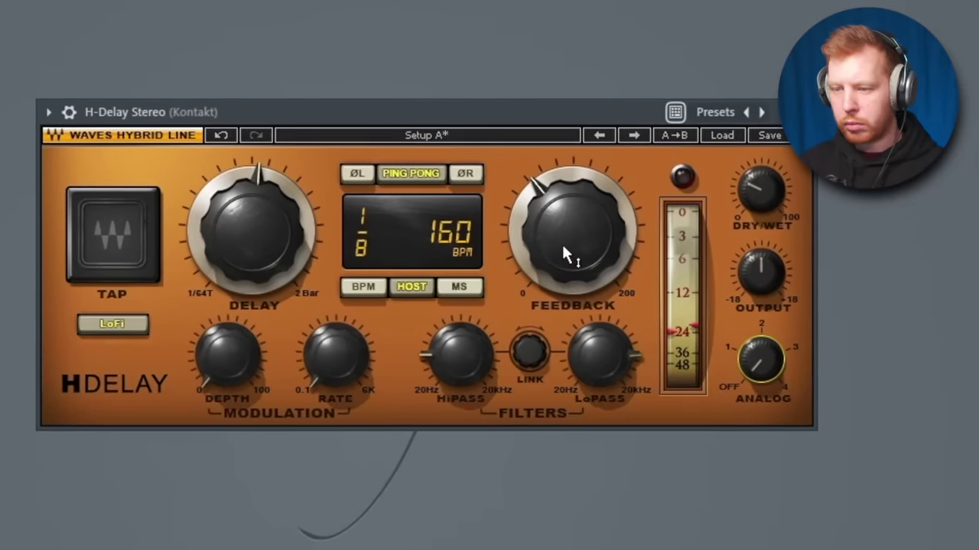
{"action": "mouse_move", "coordinate": [561, 242]}
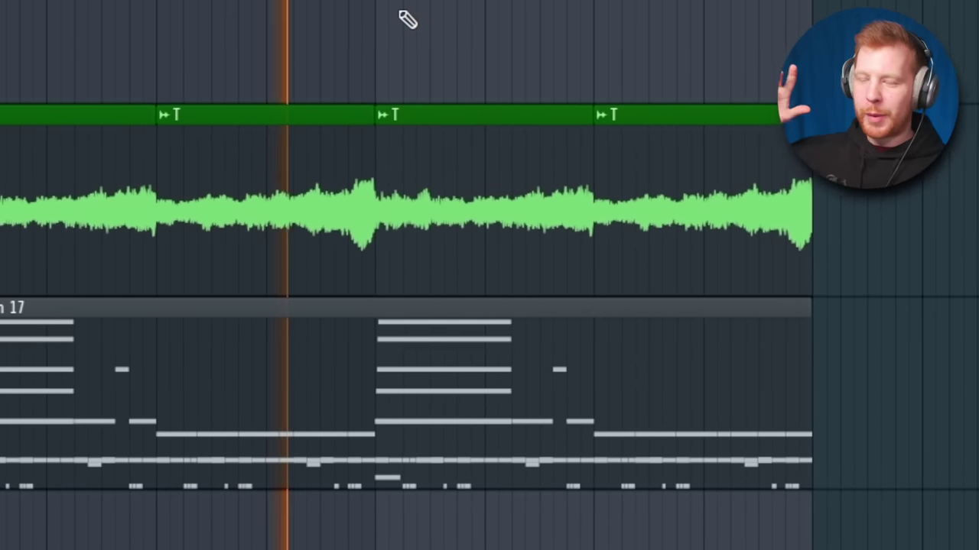
{"action": "key", "text": "space"}
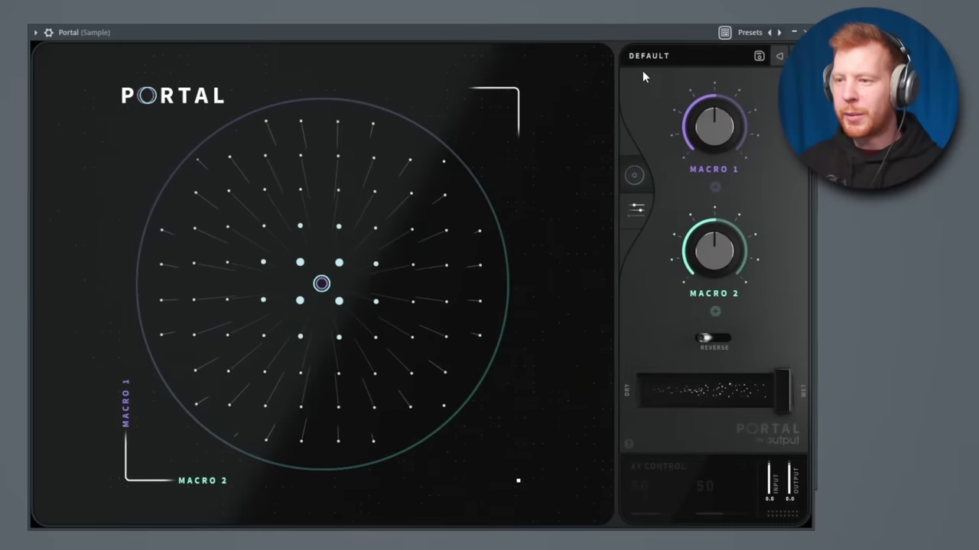
Look through the preset list of the Portal effect on the Sample track
{"action": "left_click", "coordinate": [665, 66]}
{"action": "scroll", "coordinate": [229, 204], "scroll_direction": "down", "scroll_amount": 10}
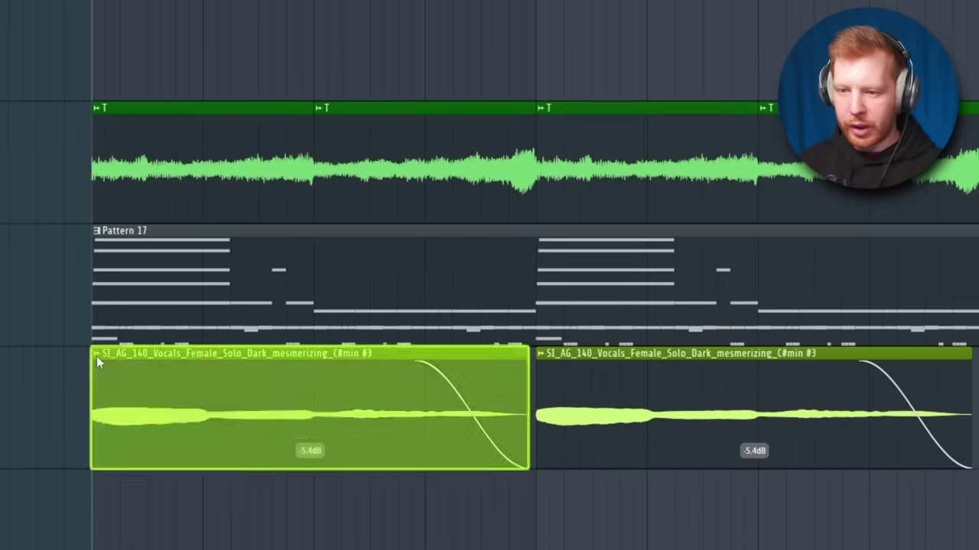
Make the first dark female solo vocal clip in the playlist unique
{"action": "left_click", "coordinate": [96, 357]}
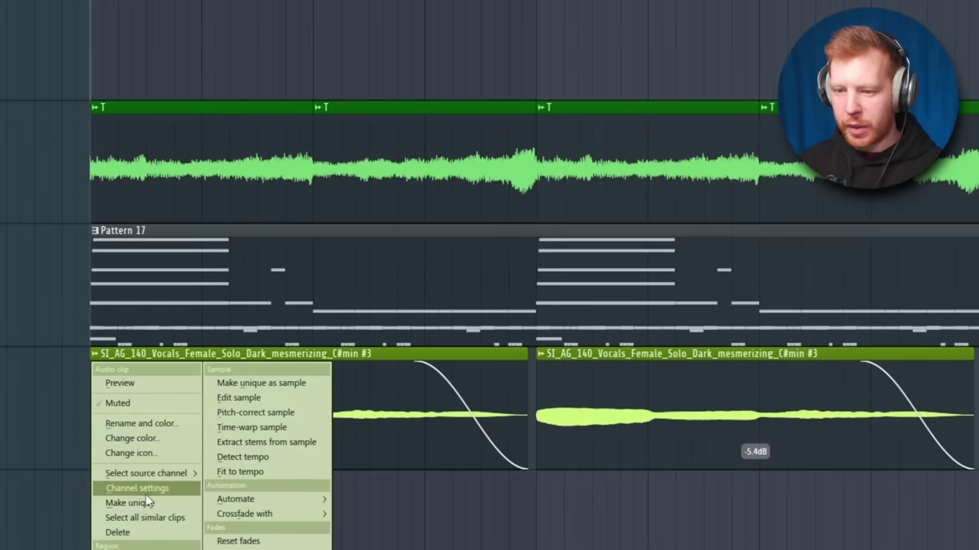
{"action": "left_click", "coordinate": [129, 504]}
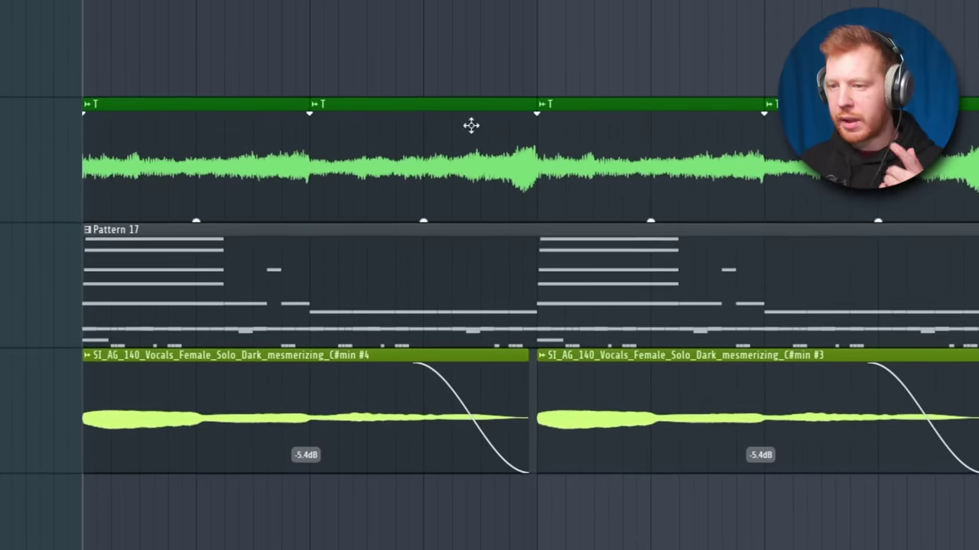
Set the unique vocal clip's time-stretching mode to Stretch Pro and lower its formant
{"action": "double_click", "coordinate": [196, 407]}
{"action": "left_click", "coordinate": [572, 126]}
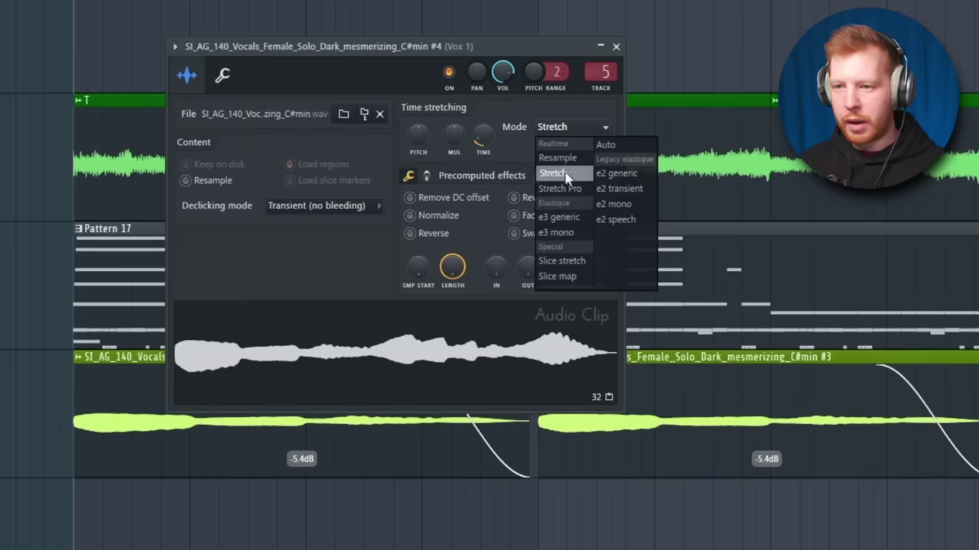
{"action": "left_click", "coordinate": [562, 188]}
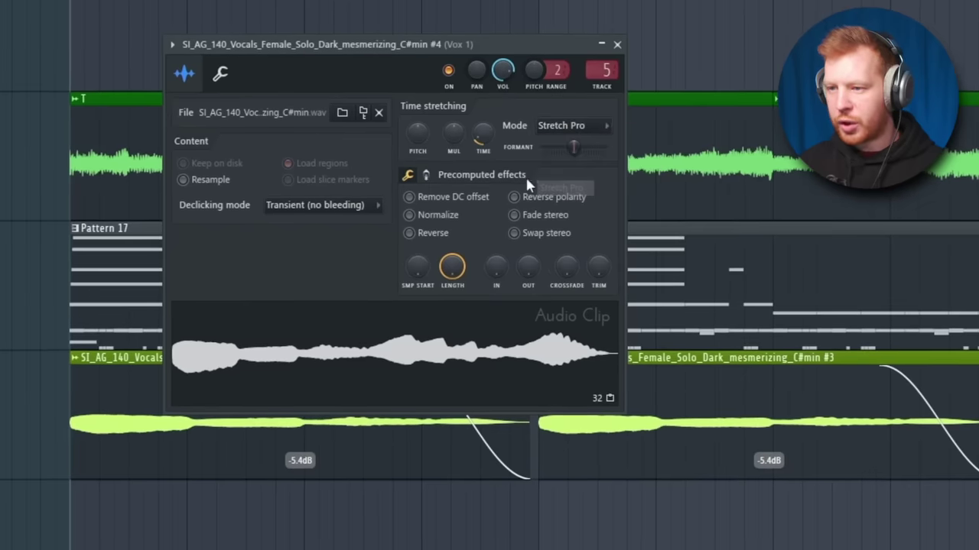
{"action": "left_click_drag", "start_coordinate": [588, 152], "coordinate": [566, 155]}
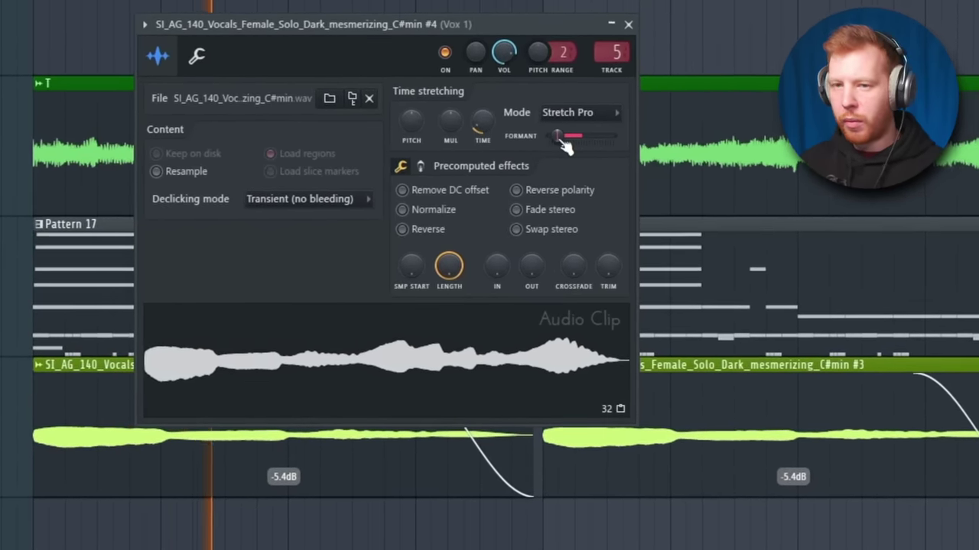
{"action": "left_click", "coordinate": [630, 21]}
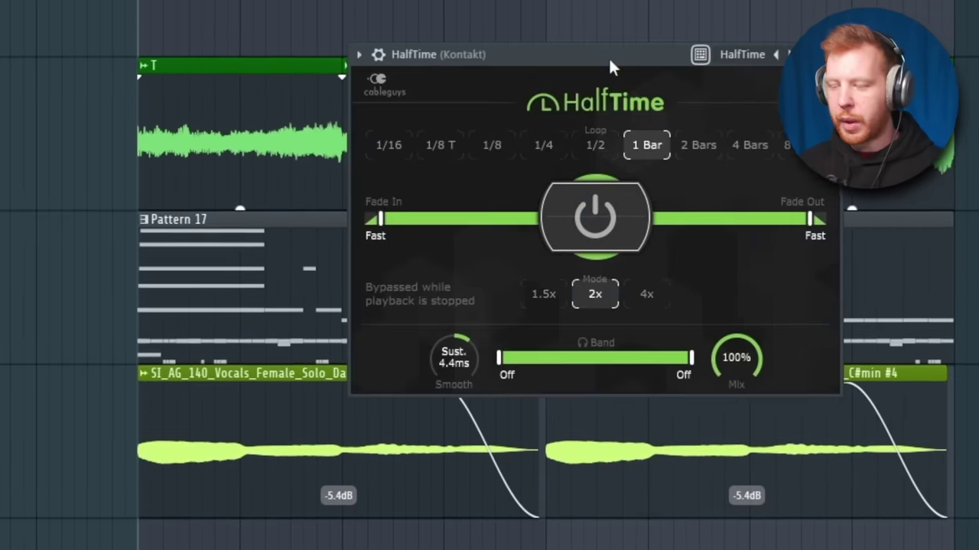
Move the Kontakt track's HalfTime window aside and select the clips across the playlist arrangement
{"action": "left_click_drag", "start_coordinate": [609, 56], "coordinate": [580, 41]}
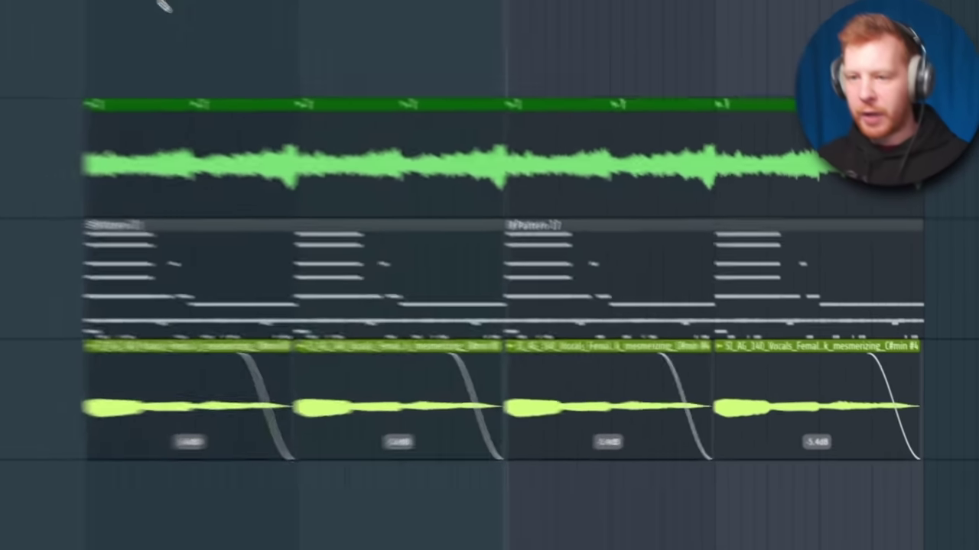
{"action": "key", "text": "ctrl+a"}
{"action": "left_click", "coordinate": [179, 84], "text": "ctrl"}
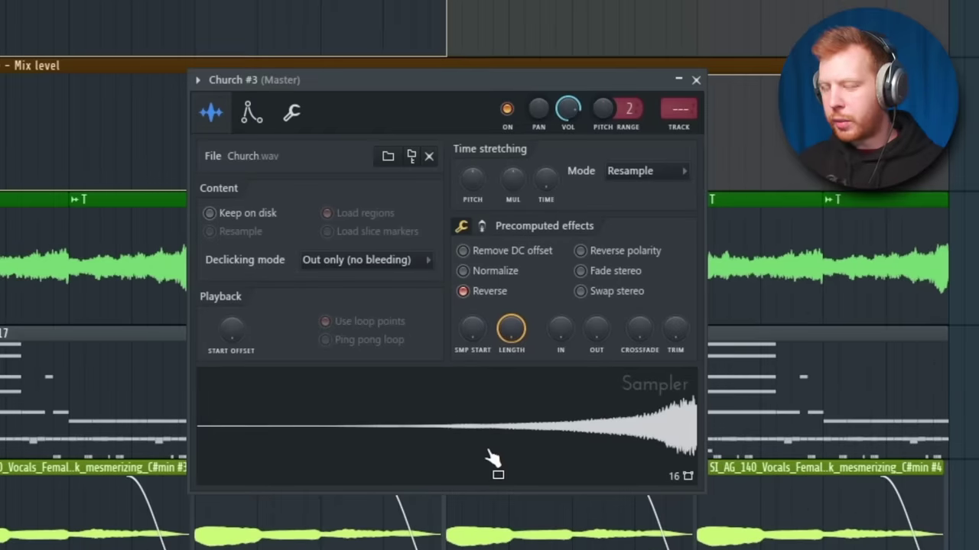
Stretch the reversed Church sample to a length of 2 bars and change its time-stretching mode
{"action": "right_click", "coordinate": [548, 188]}
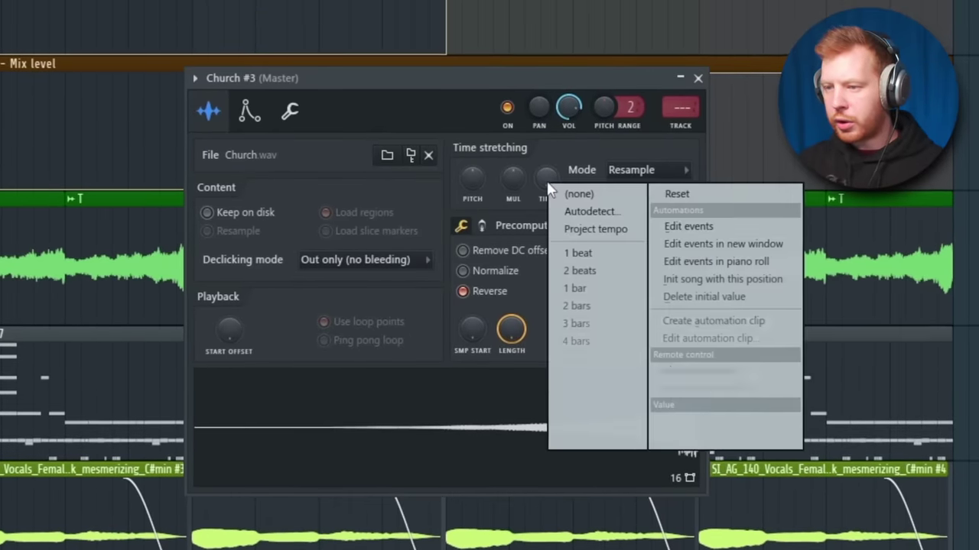
{"action": "left_click", "coordinate": [602, 289]}
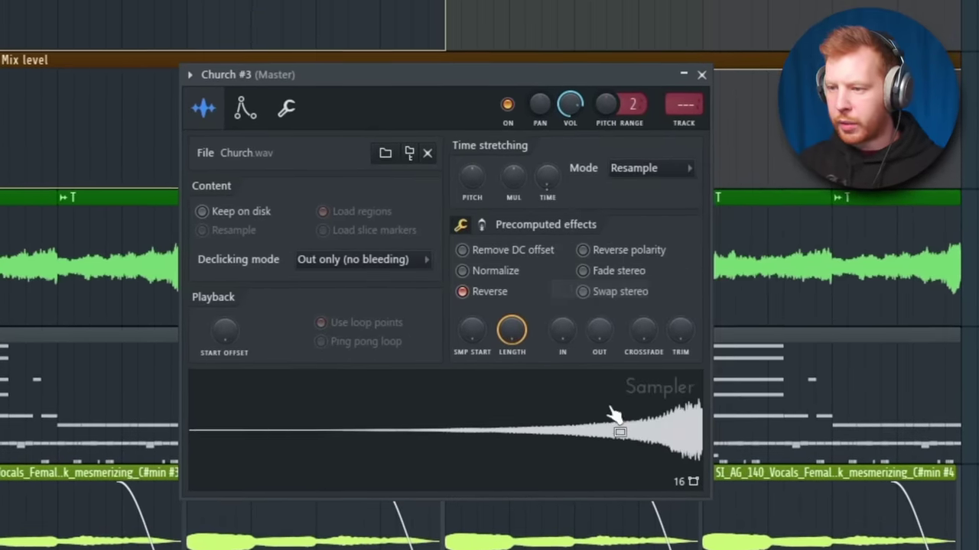
{"action": "right_click", "coordinate": [555, 187]}
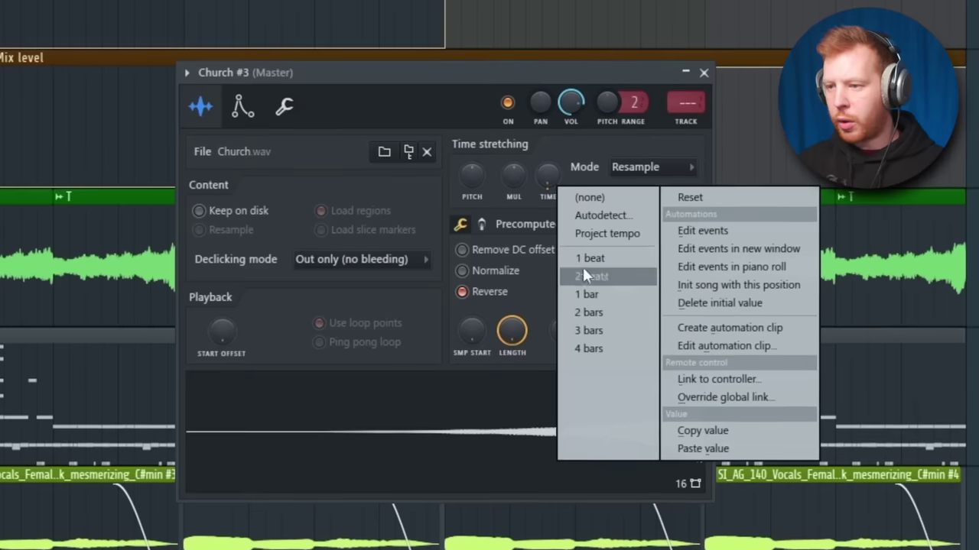
{"action": "left_click", "coordinate": [608, 315]}
{"action": "left_click", "coordinate": [656, 164]}
{"action": "left_click", "coordinate": [661, 224]}
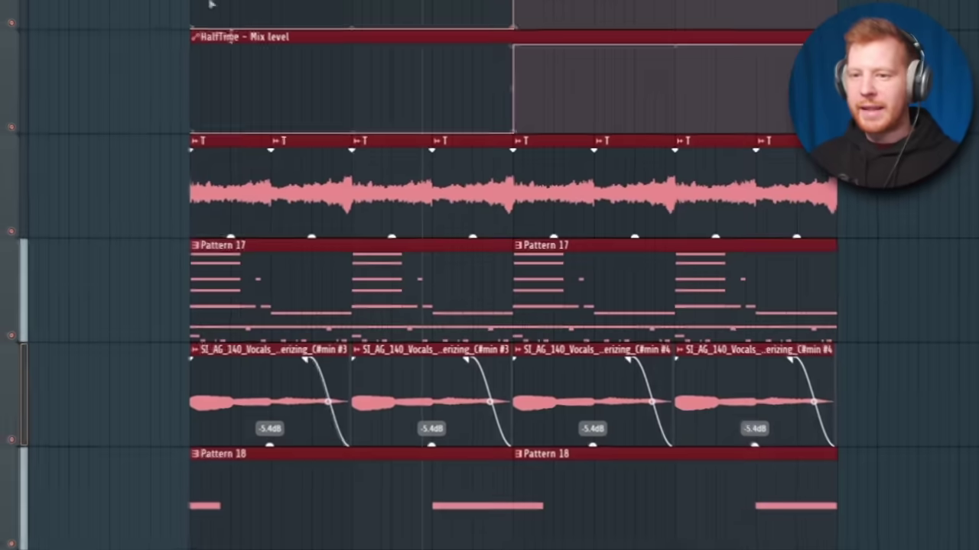
{"action": "left_click_drag", "start_coordinate": [247, 201], "coordinate": [384, 193]}
{"action": "left_click", "coordinate": [256, 115], "text": "ctrl"}
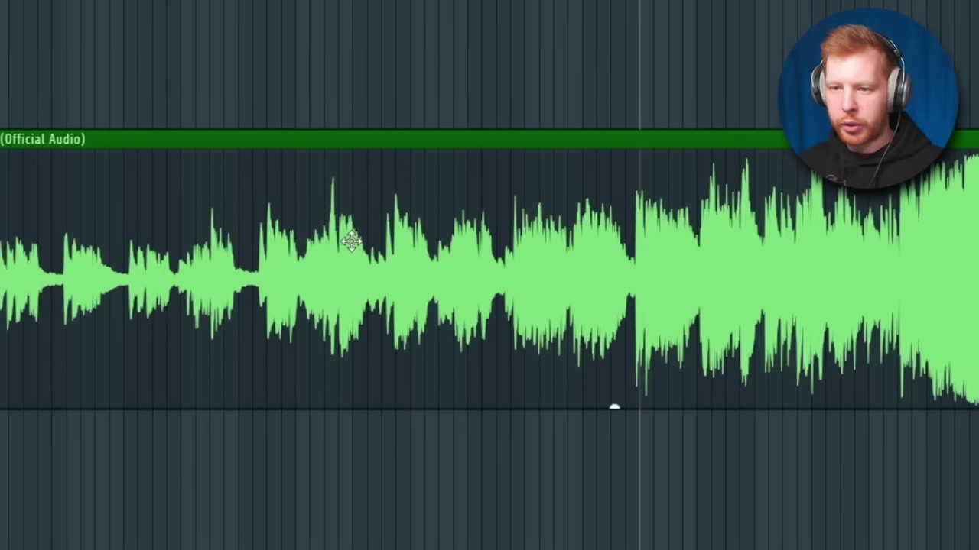
Slice a phrase out of the Billie Eilish - No Time To Die clip, remove the surrounding audio, and fade out its end
{"action": "double_click", "coordinate": [349, 240]}
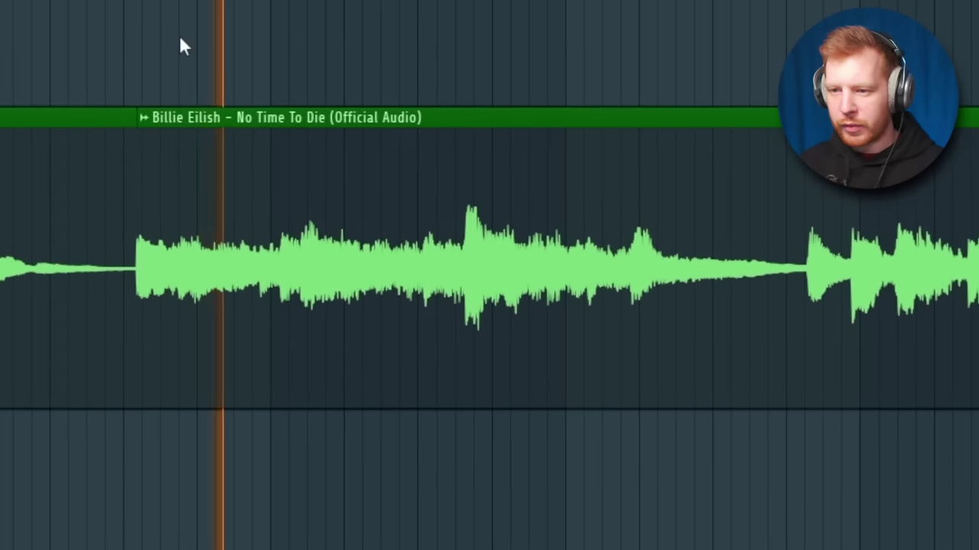
{"action": "key", "text": "p"}
{"action": "right_click", "coordinate": [98, 153]}
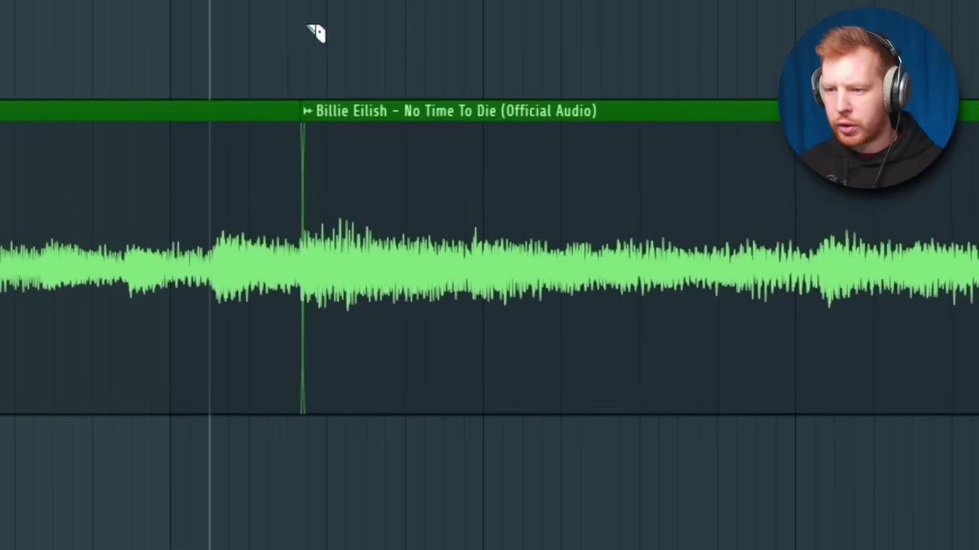
{"action": "left_click", "coordinate": [316, 32]}
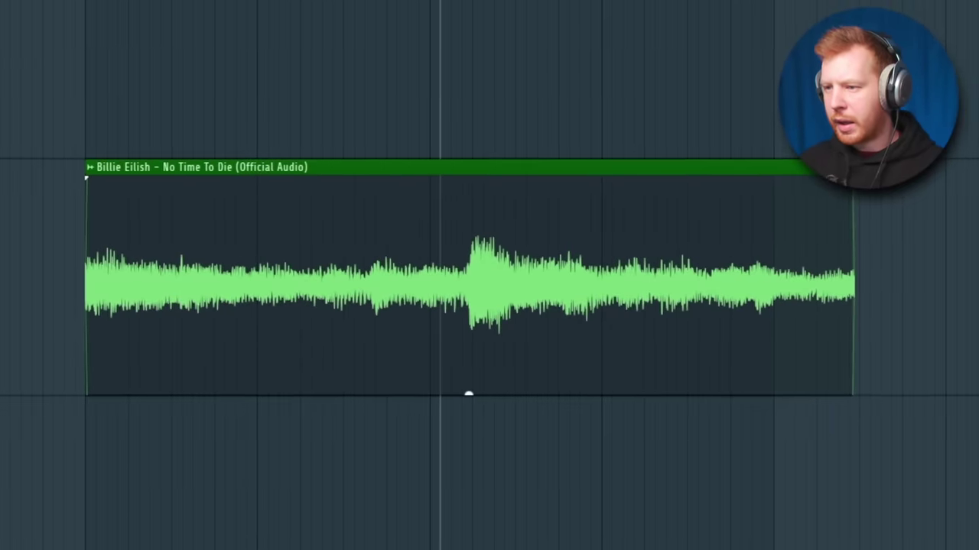
{"action": "left_click_drag", "start_coordinate": [847, 180], "coordinate": [800, 181]}
{"action": "key", "text": "space"}
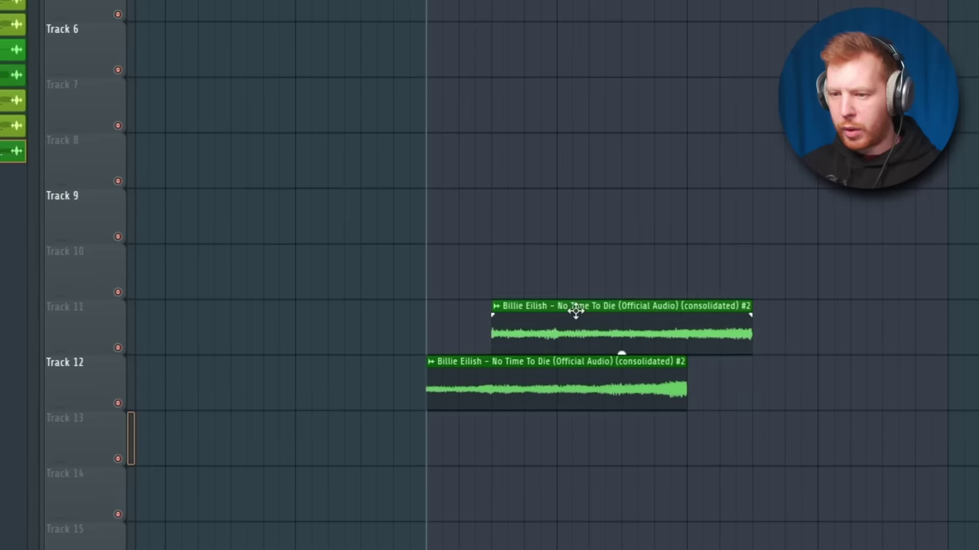
Arrange the two consolidated Billie Eilish clips end to end on Track 12 of the playlist
{"action": "left_click_drag", "start_coordinate": [573, 312], "coordinate": [505, 331]}
{"action": "left_click_drag", "start_coordinate": [484, 382], "coordinate": [550, 382]}
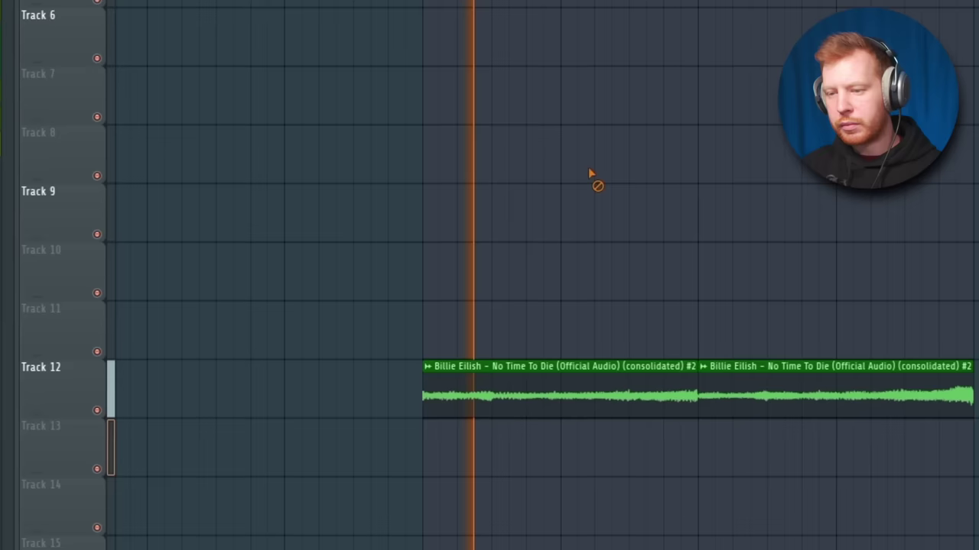
{"action": "double_click", "coordinate": [642, 380]}
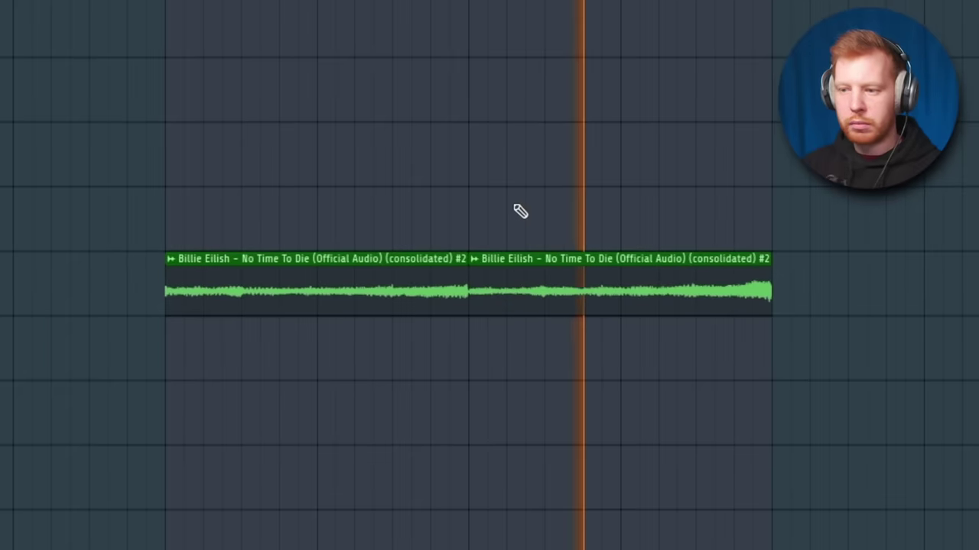